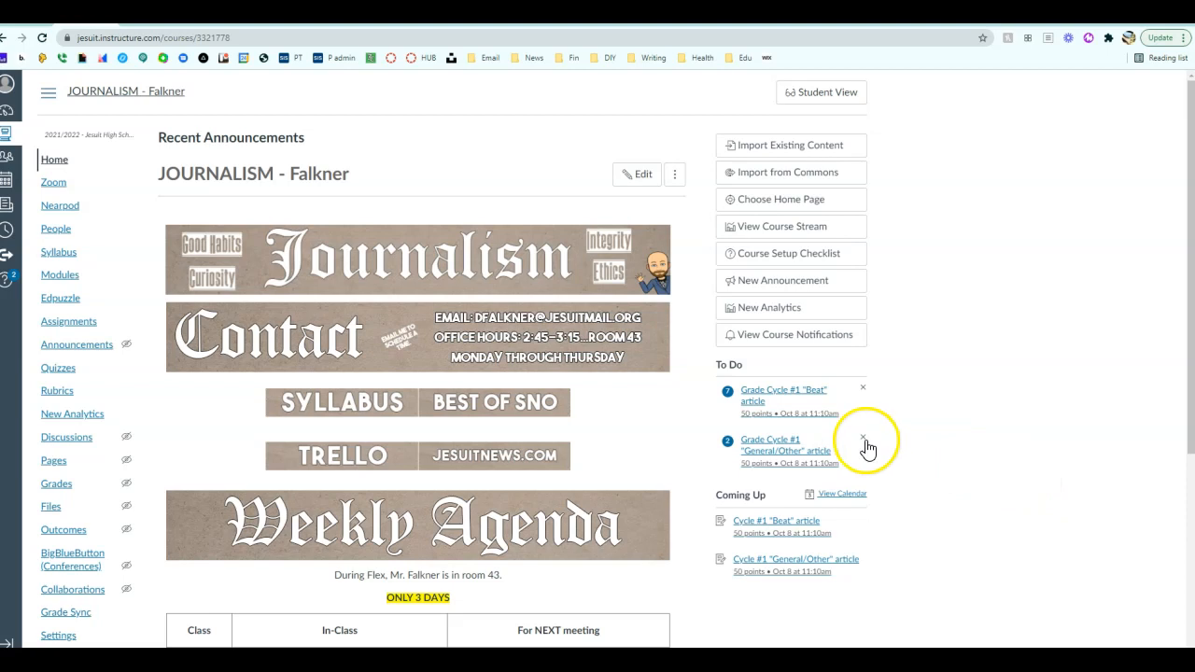
# Open the Cycle #1 "Beat" article submissions for grading and widen the assessment area beside the submitted document
pyautogui.click(764, 399)
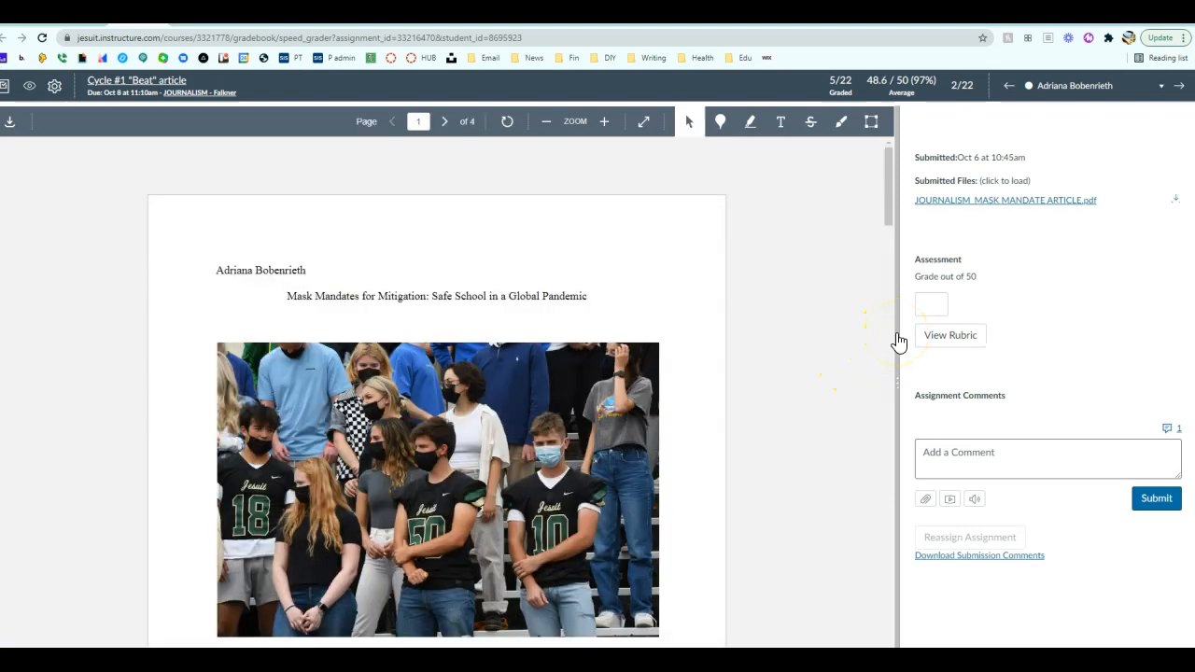
pyautogui.moveTo(897, 339); pyautogui.dragTo(730, 333)
pyautogui.scroll(-10, 515, 408)
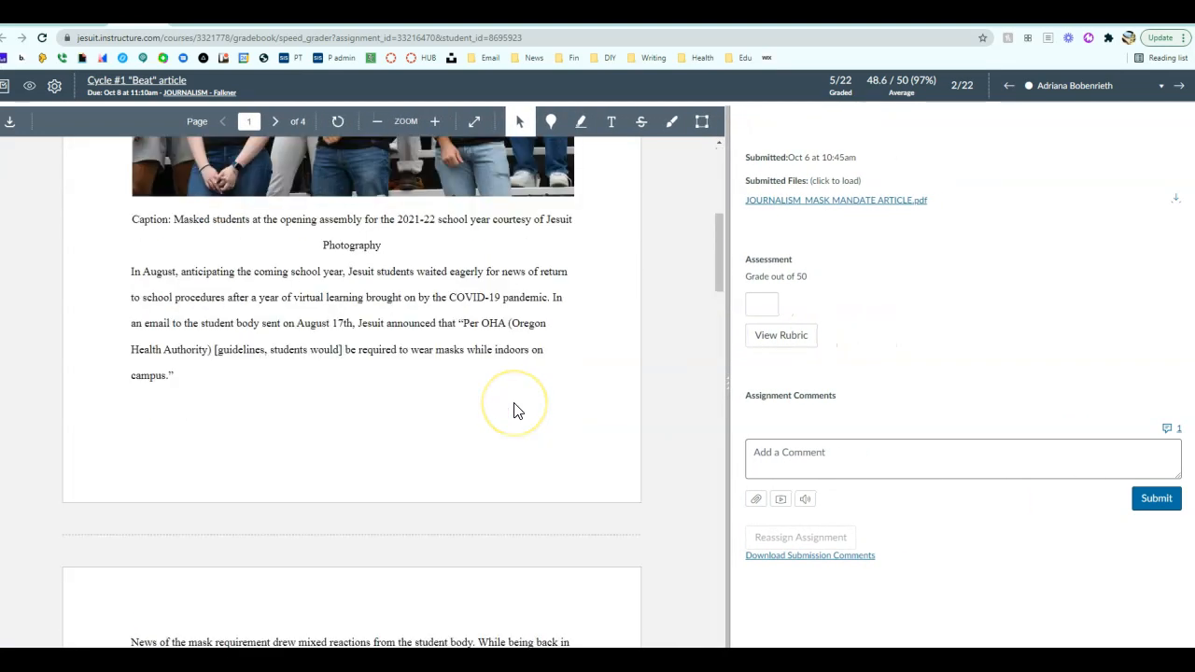
# Examine the criteria and ratings of the grading rubric beside the submission, and narrow the assessment area again
pyautogui.click(781, 334)
pyautogui.scroll(-3, 971, 467)
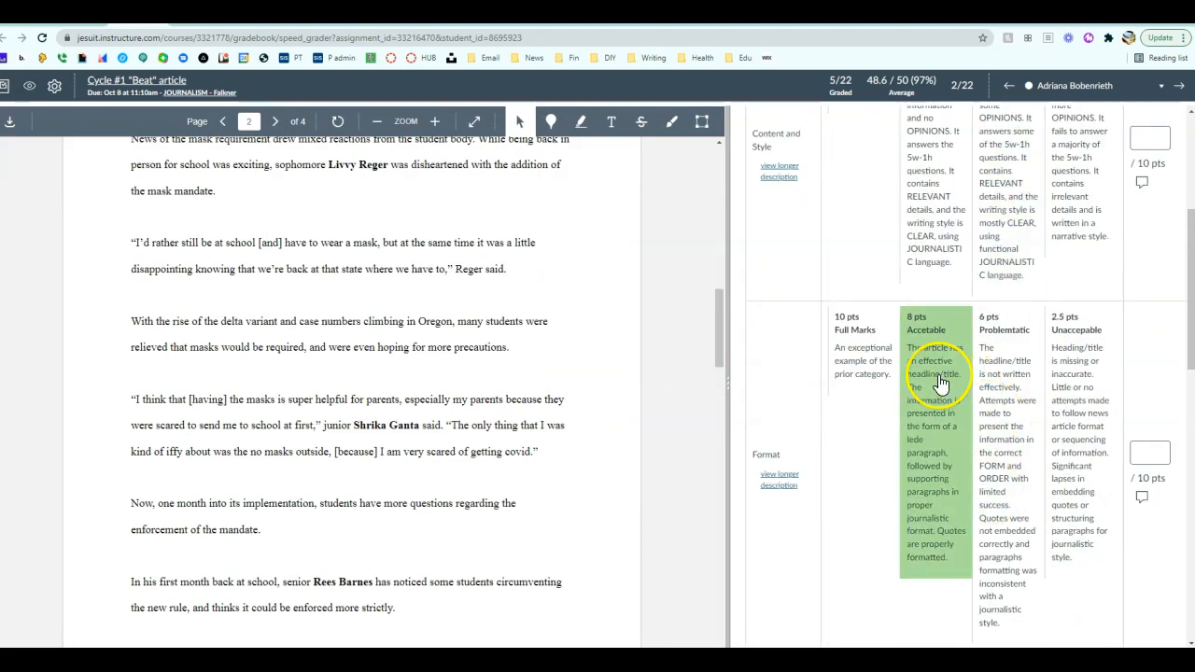
pyautogui.scroll(-4, 1018, 438)
pyautogui.scroll(-2, 1013, 447)
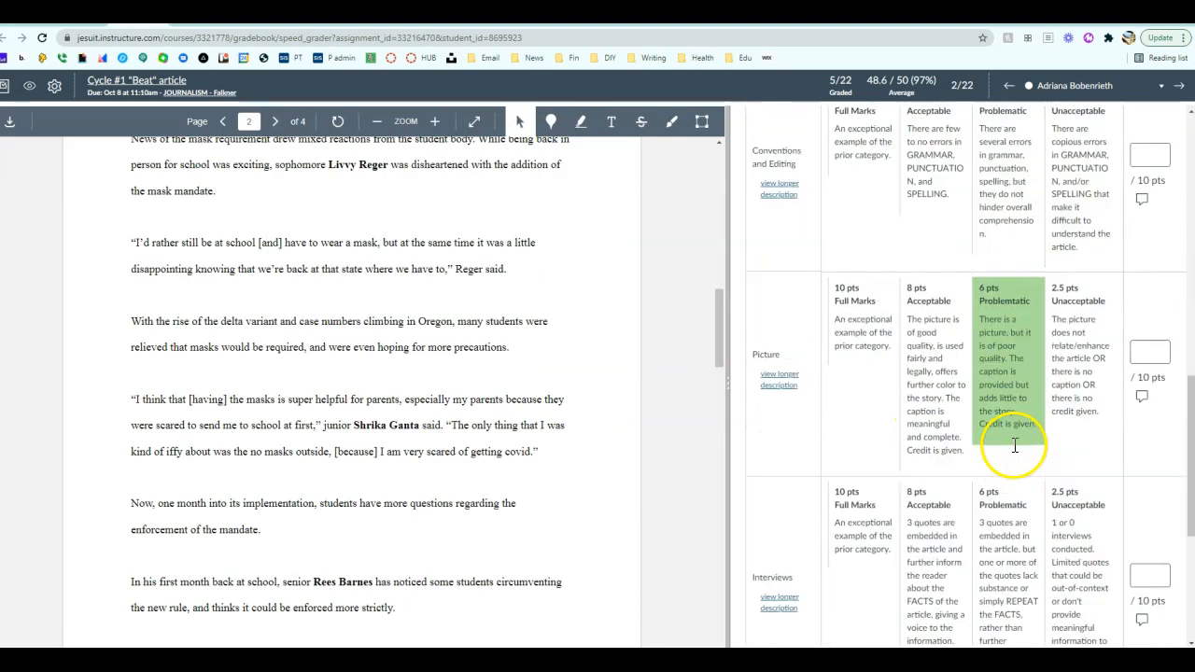
pyautogui.scroll(-1, 961, 485)
pyautogui.scroll(-3, 990, 530)
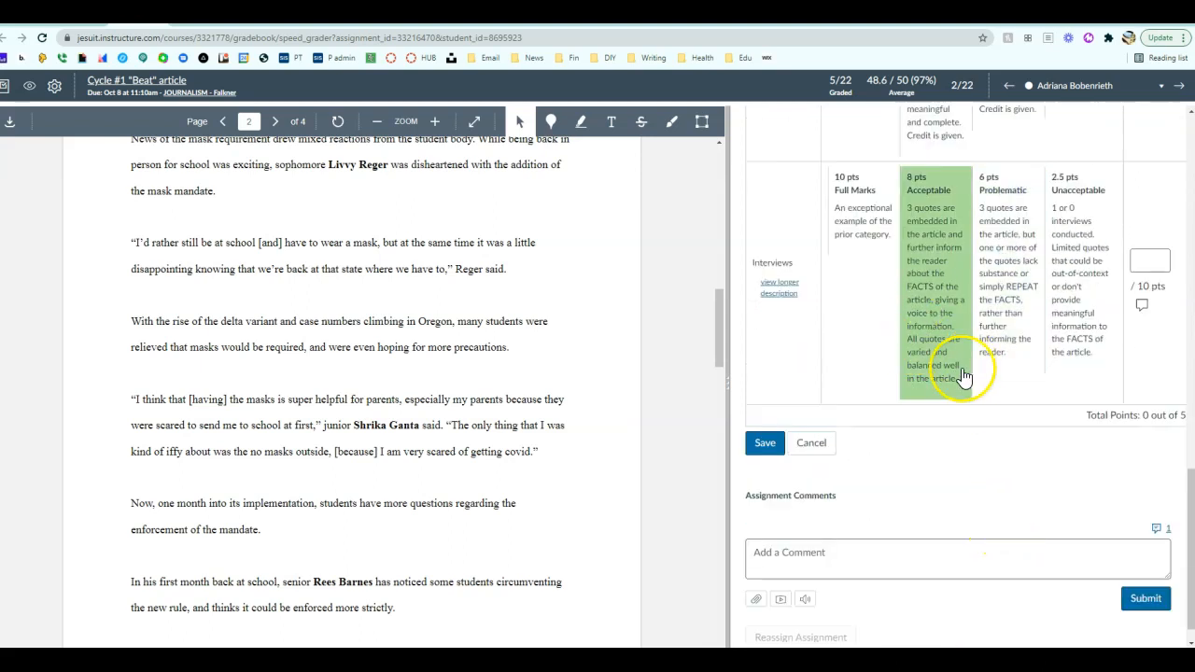
pyautogui.moveTo(726, 328); pyautogui.dragTo(985, 354)
pyautogui.scroll(10, 881, 334)
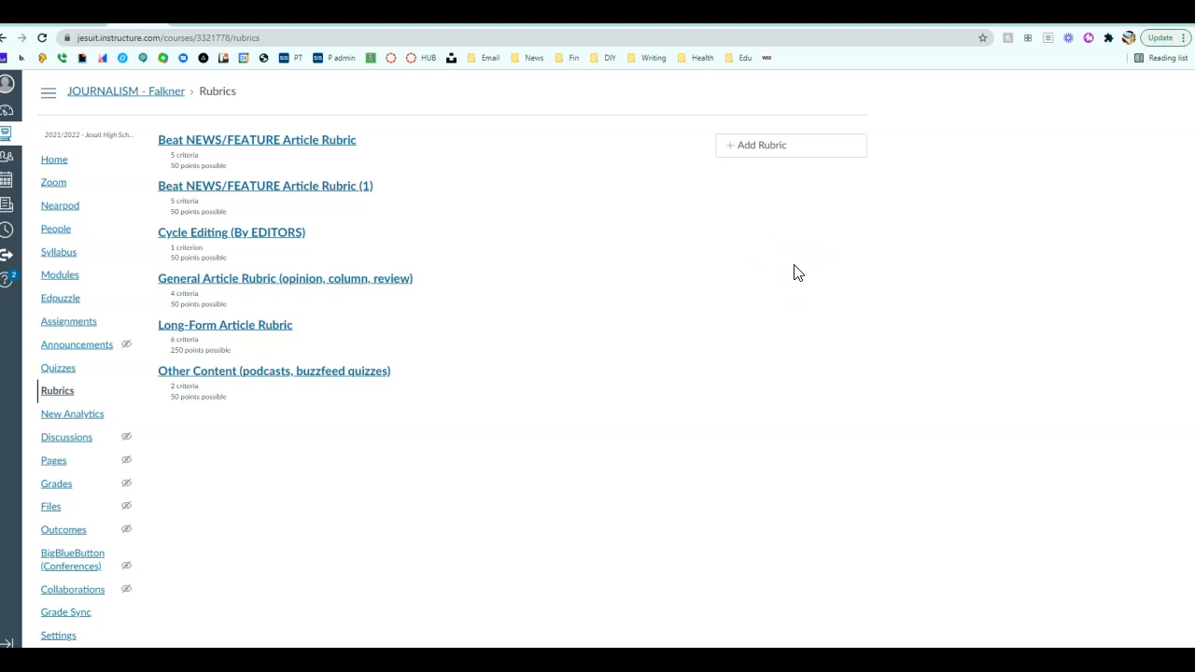
# Open the Beat NEWS/FEATURE Article Rubric from the course rubrics and review all its criteria
pyautogui.click(260, 142)
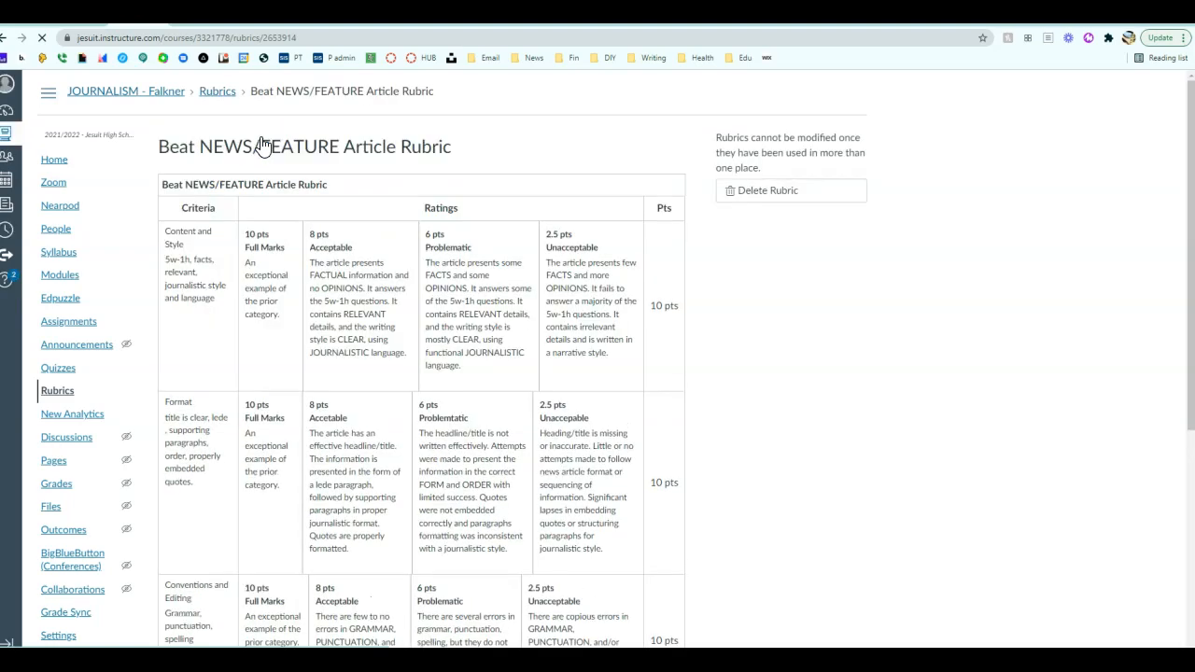
pyautogui.scroll(-4, 399, 413)
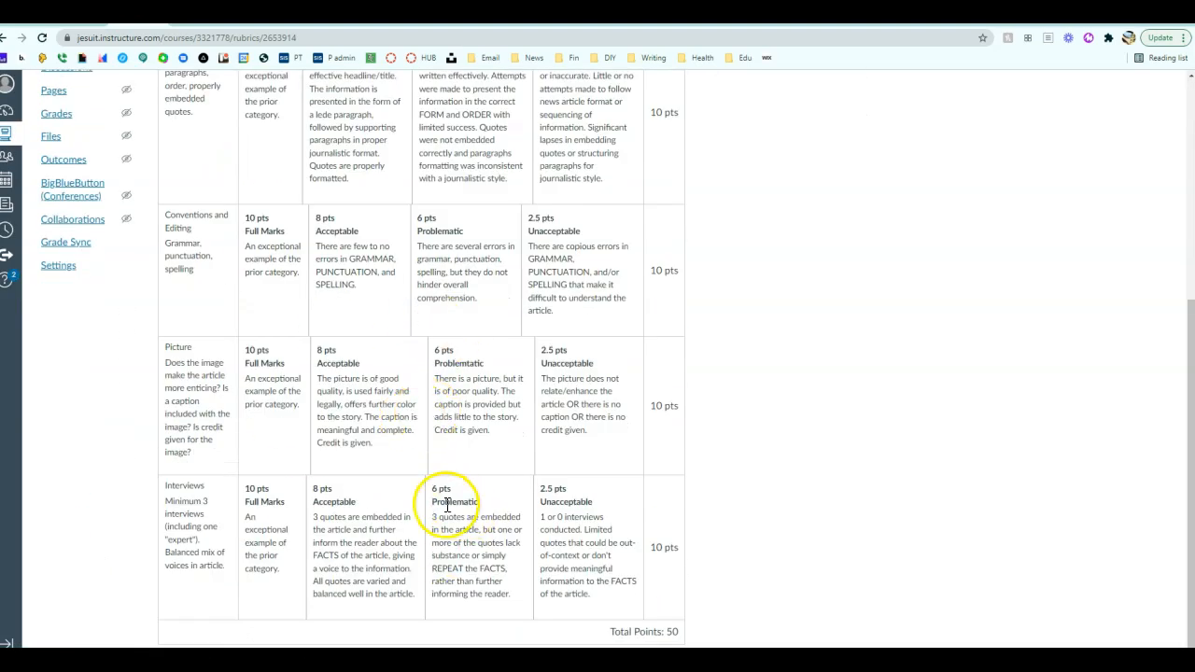
pyautogui.scroll(4, 455, 438)
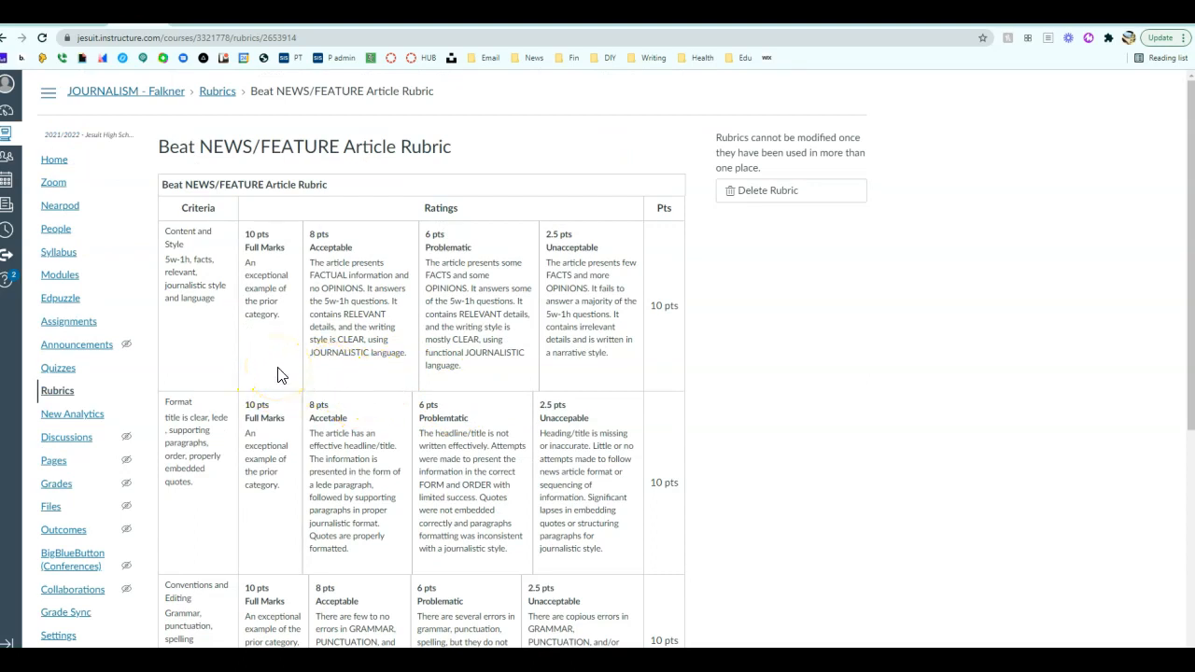
# Create a new assignment in the Journalism course named "Rubric for Journalism News Article"
pyautogui.click(95, 325)
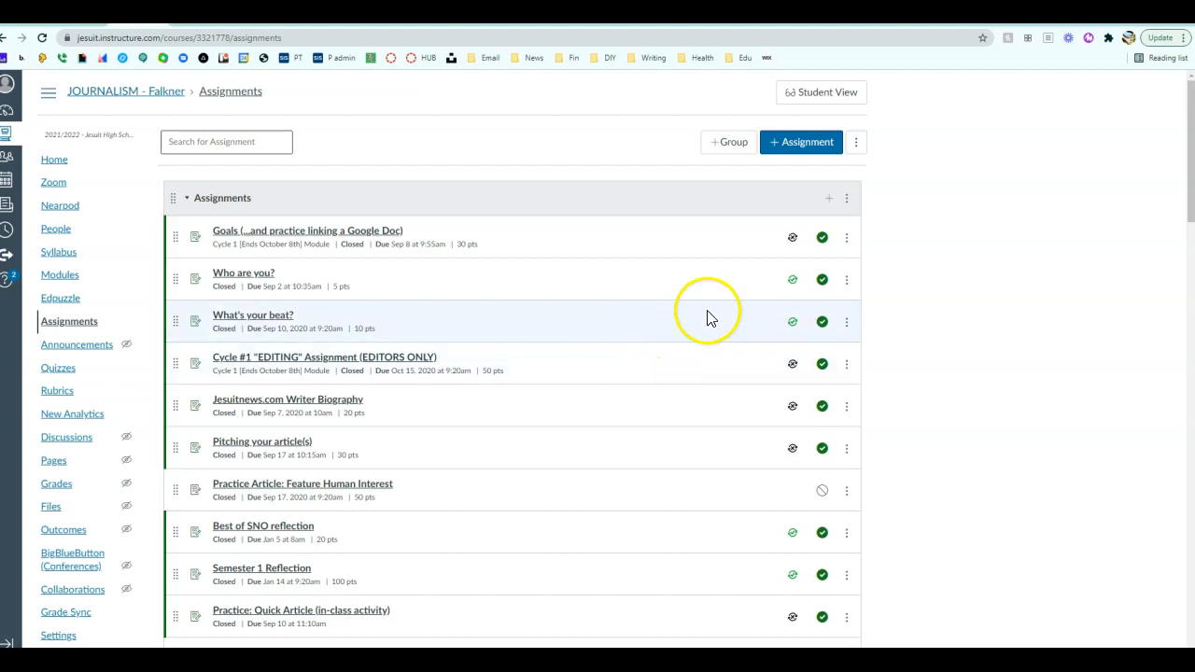
pyautogui.click(816, 155)
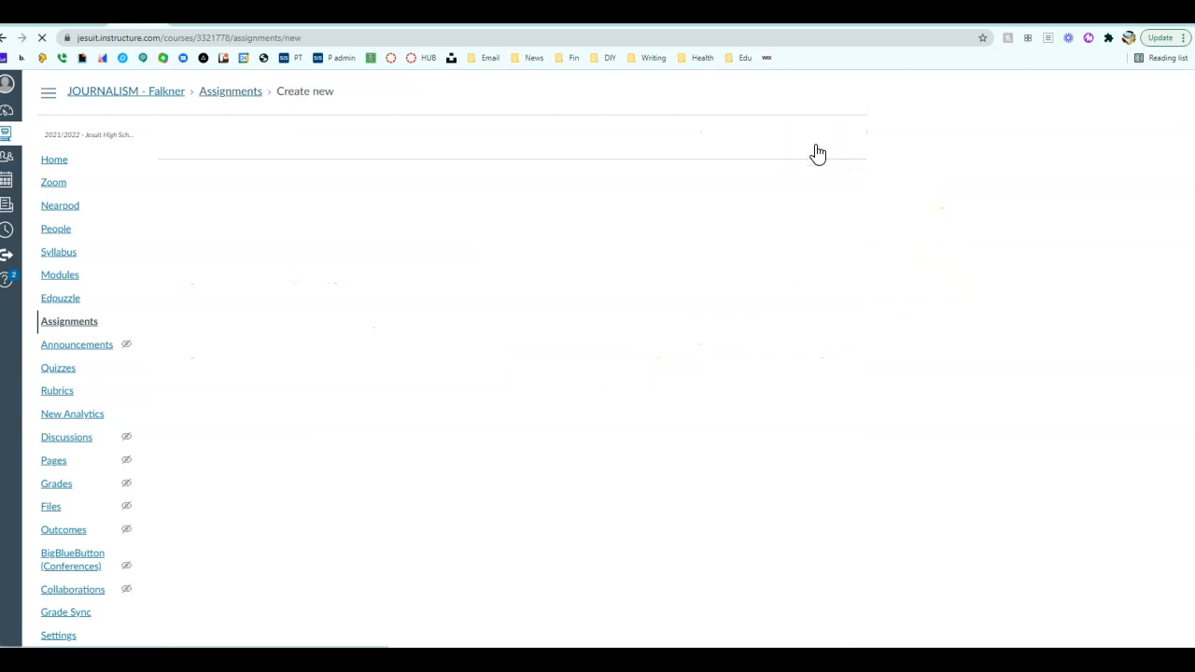
pyautogui.click(409, 184)
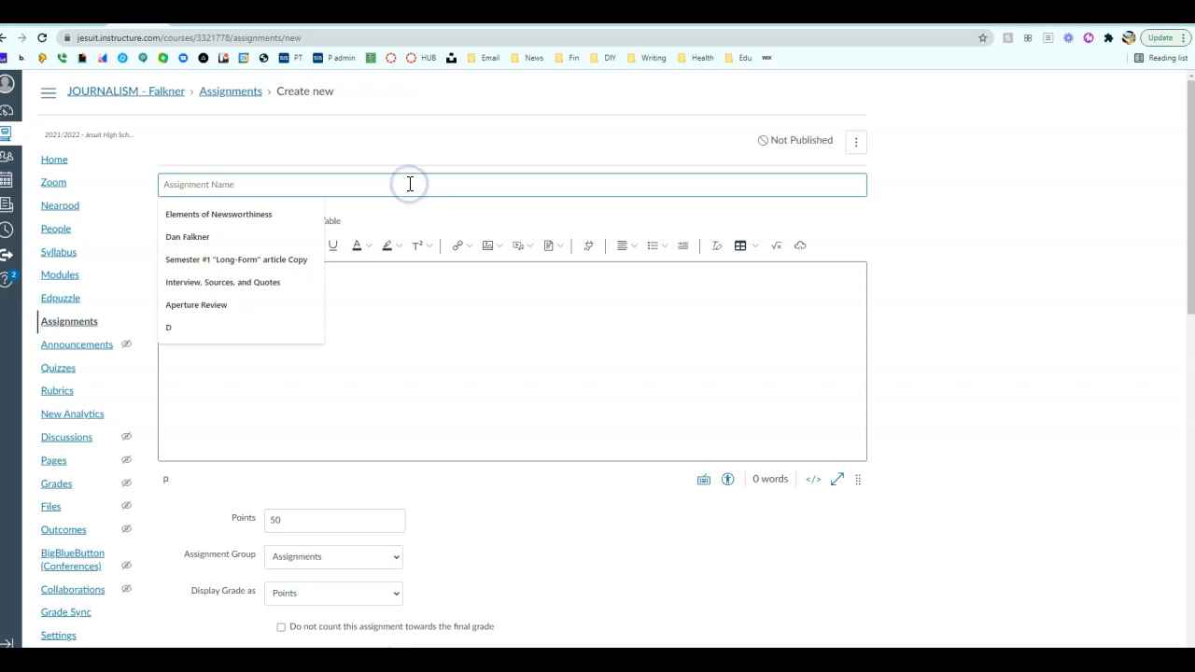
pyautogui.write('Rubric')
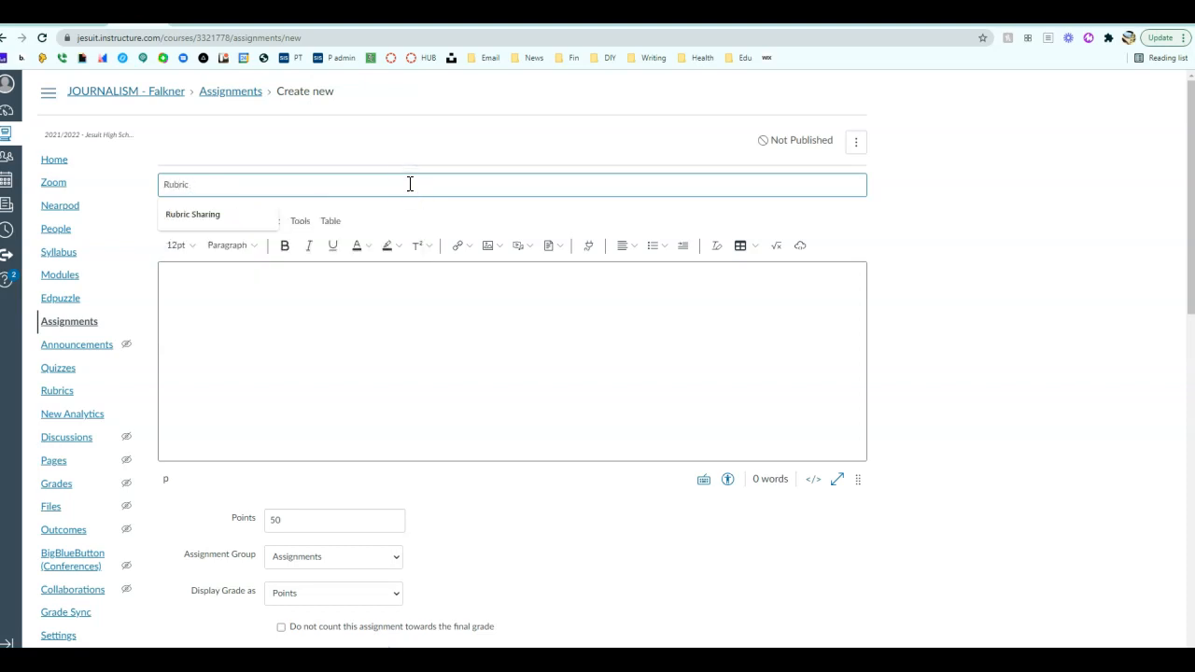
pyautogui.write(' F')
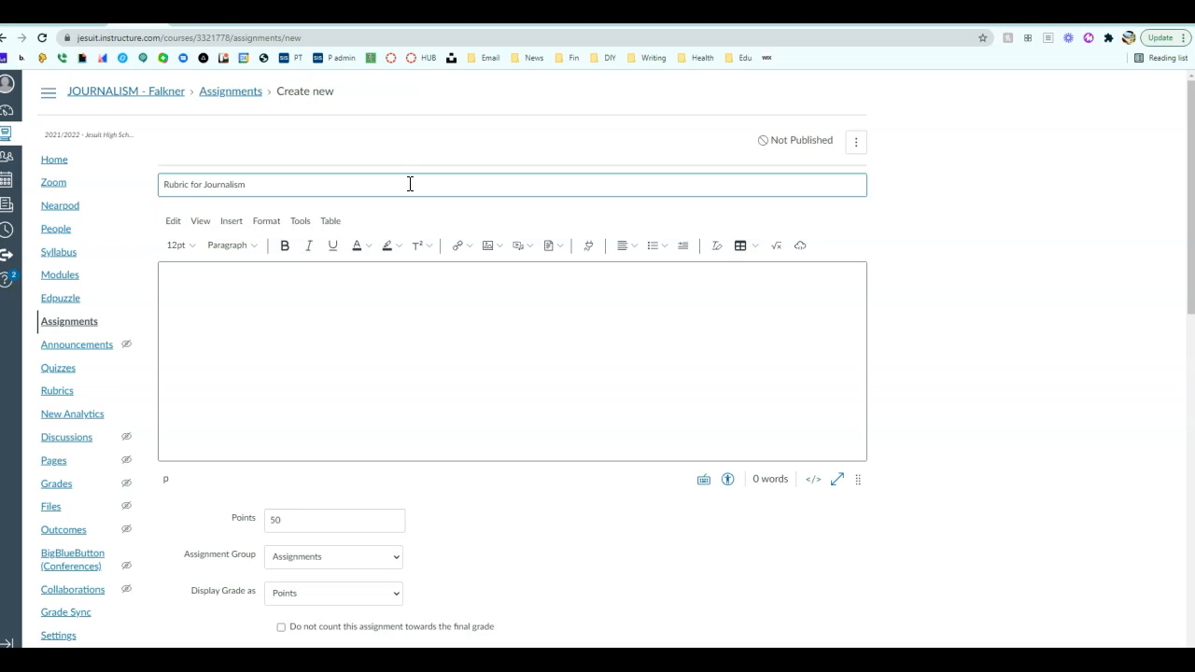
pyautogui.click(1032, 347)
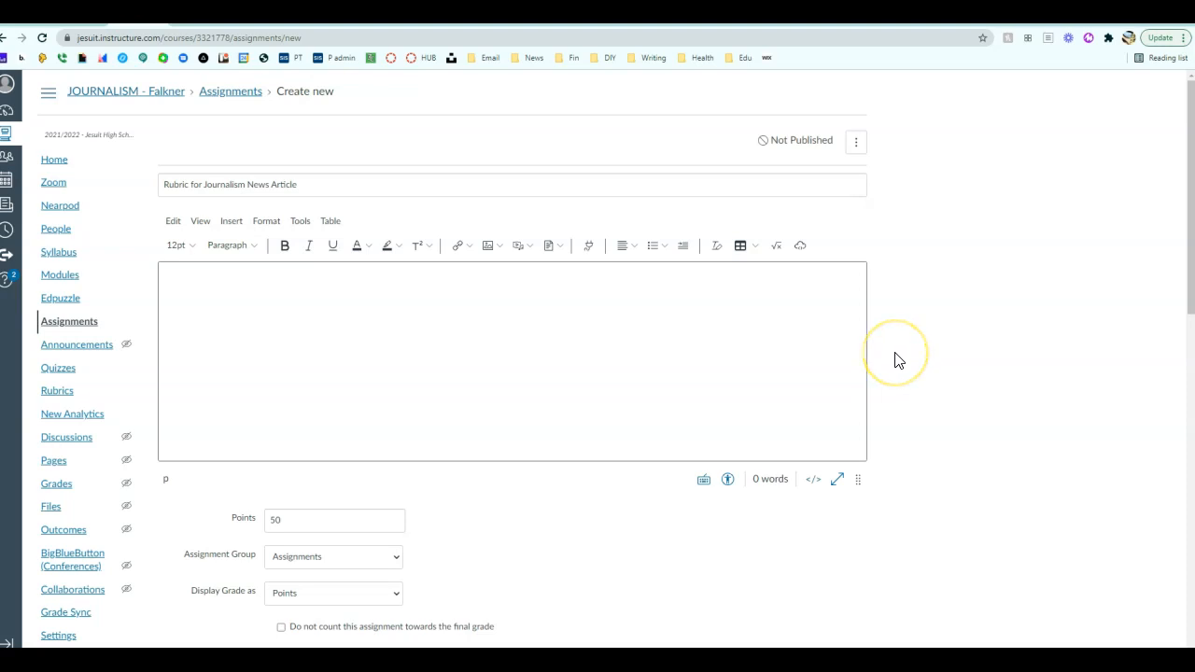
# Set the assignment's due date to October 14, 2021 for everyone
pyautogui.scroll(-3, 895, 360)
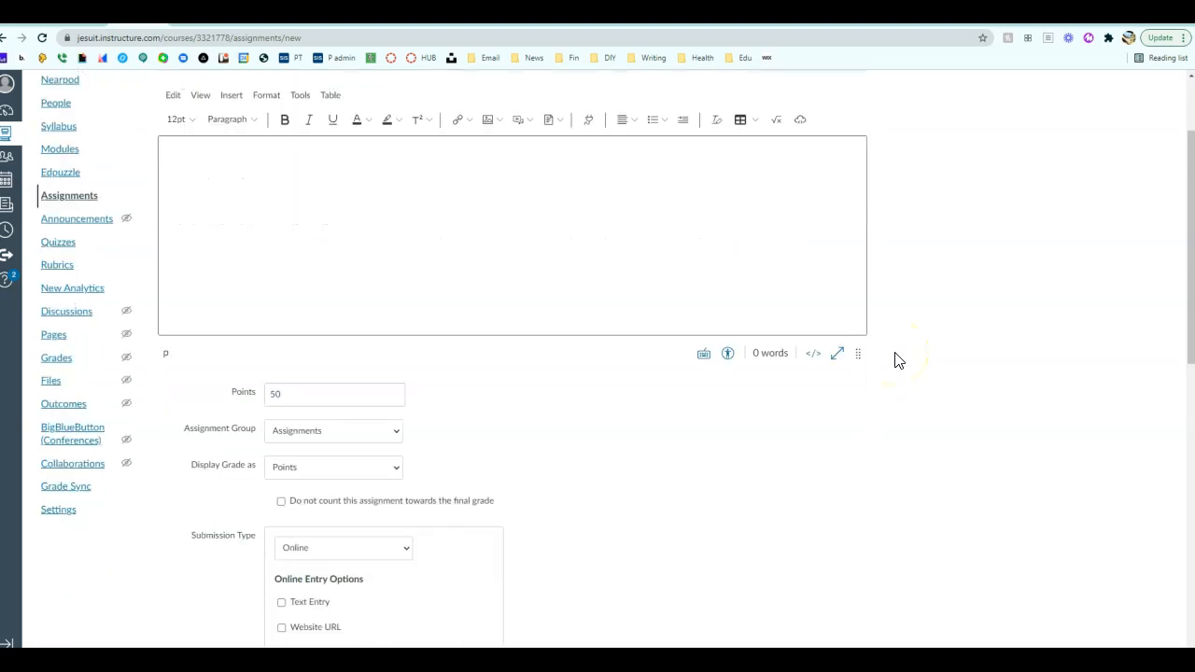
pyautogui.scroll(-5, 894, 360)
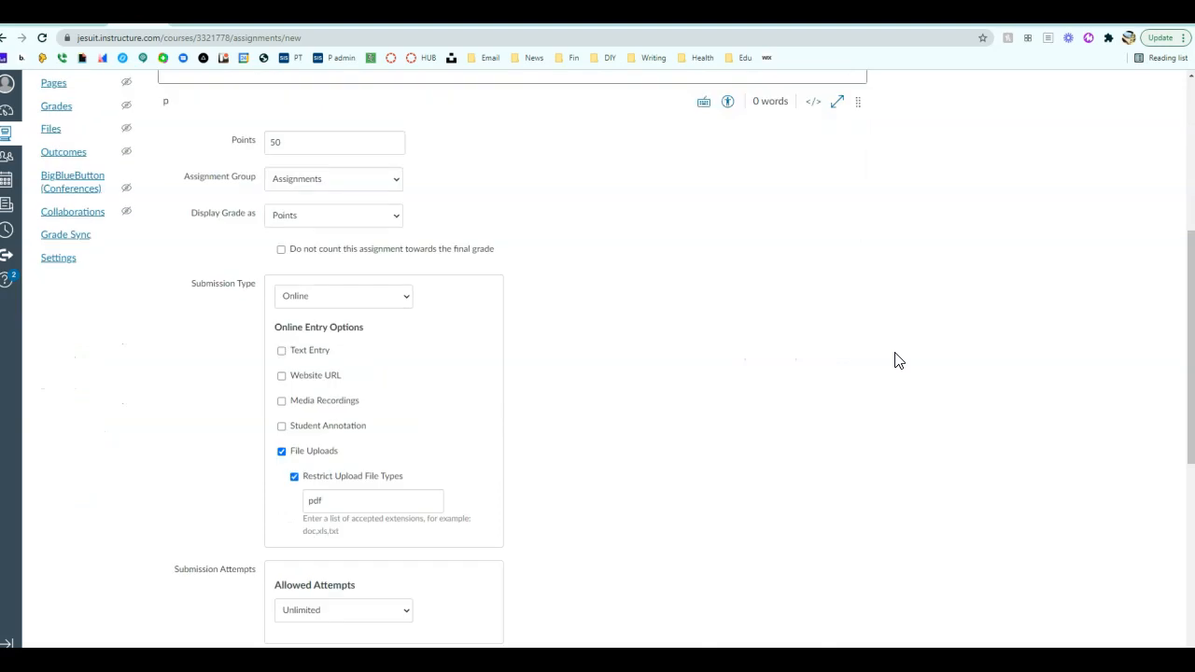
pyautogui.scroll(-8, 895, 360)
pyautogui.scroll(-2, 894, 360)
pyautogui.click(478, 457)
pyautogui.click(375, 554)
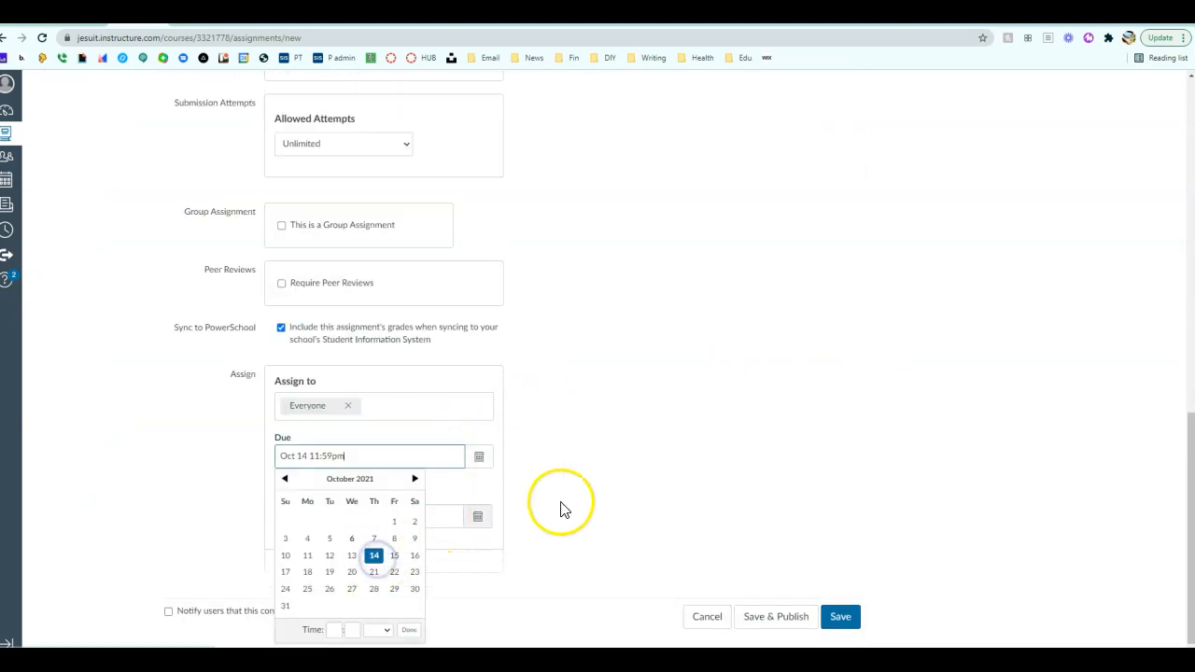
pyautogui.click(616, 477)
# Make the assignment available from October 11 until October 29, 2021, and save it without publishing
pyautogui.click(367, 516)
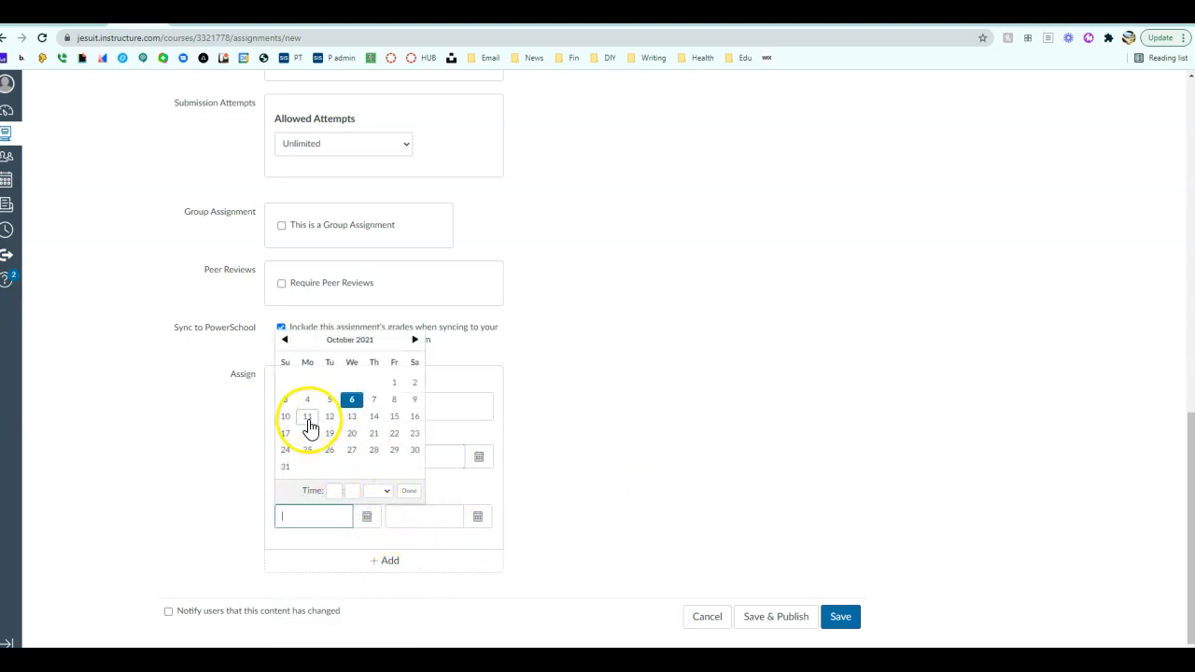
pyautogui.click(307, 416)
pyautogui.click(477, 518)
pyautogui.click(506, 449)
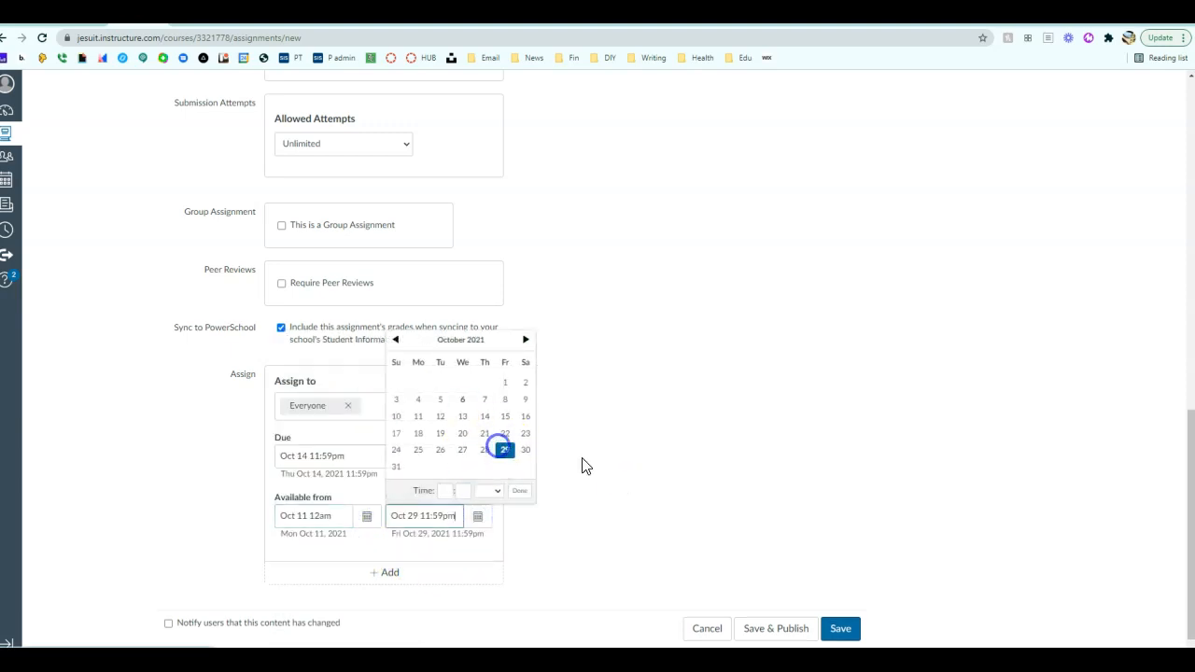
pyautogui.click(606, 455)
pyautogui.click(837, 628)
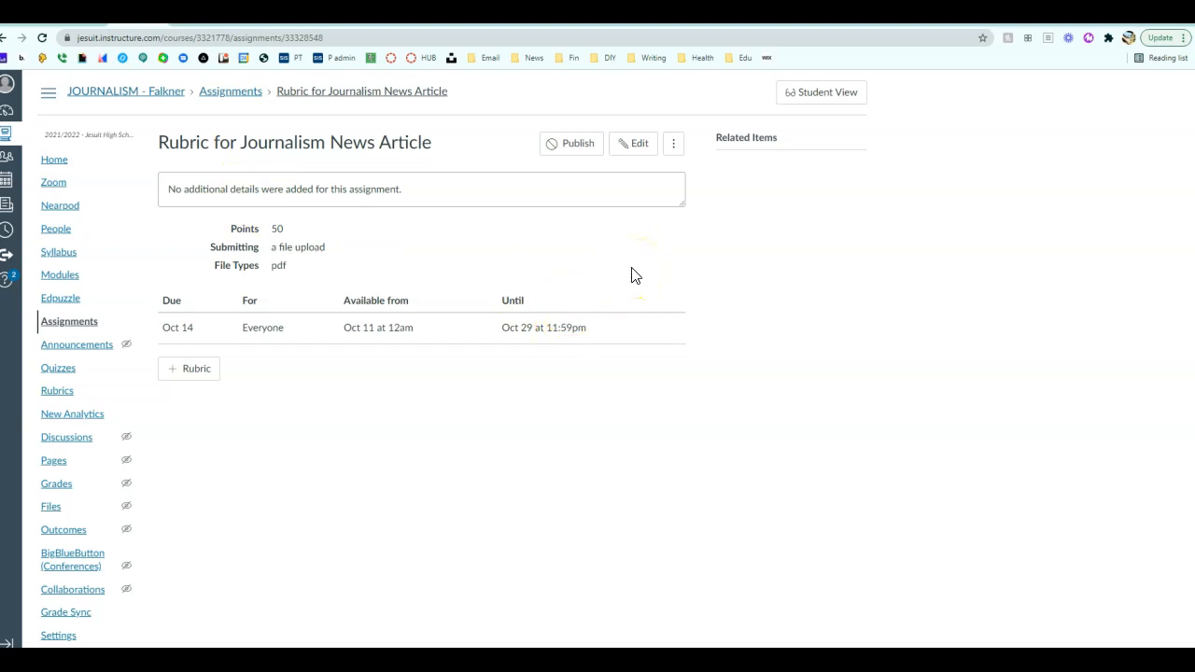
# Attach the existing Beat NEWS/FEATURE Article Rubric from the Journalism course's rubrics to the assignment
pyautogui.click(190, 372)
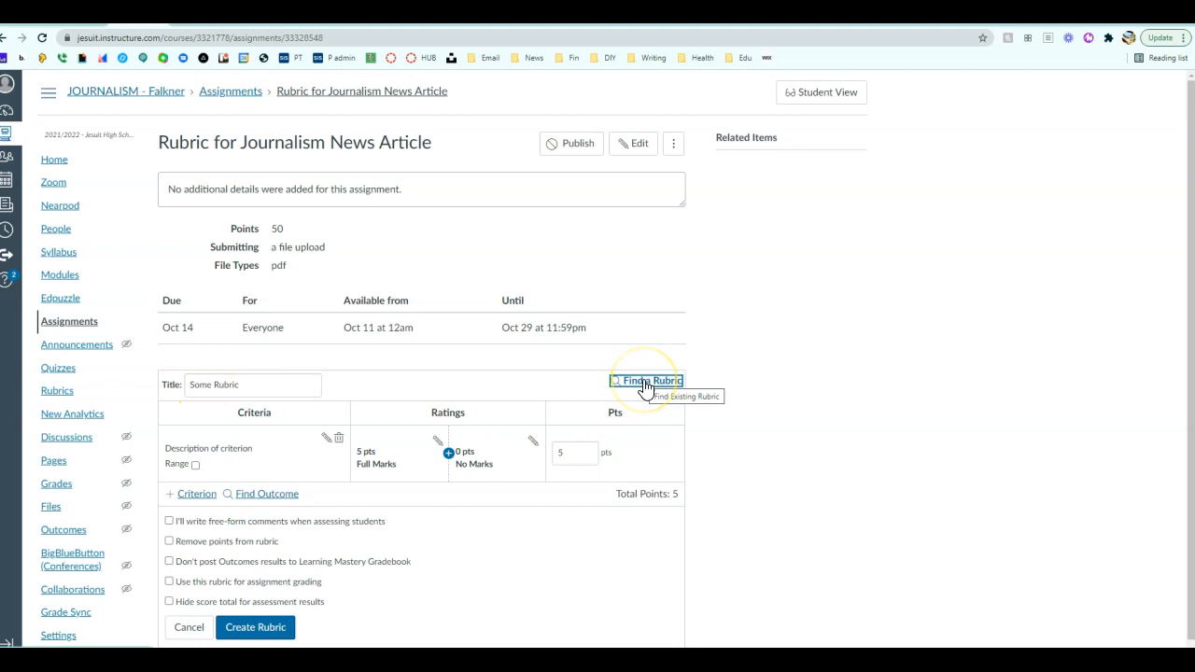
pyautogui.click(645, 383)
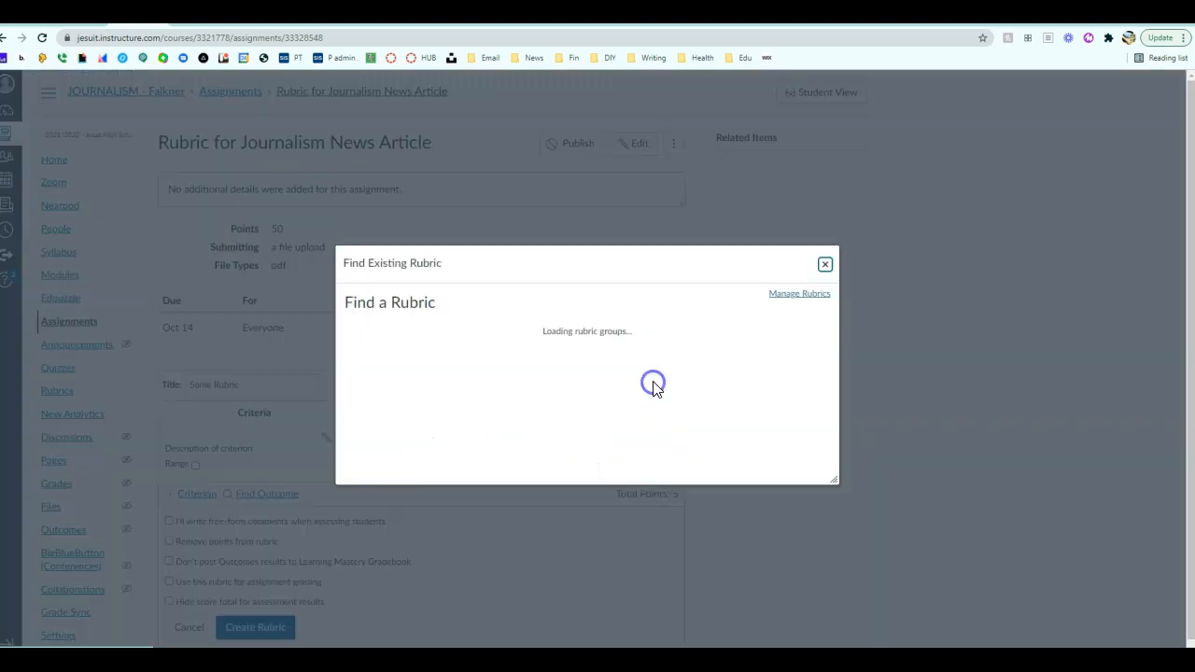
pyautogui.scroll(-5, 388, 393)
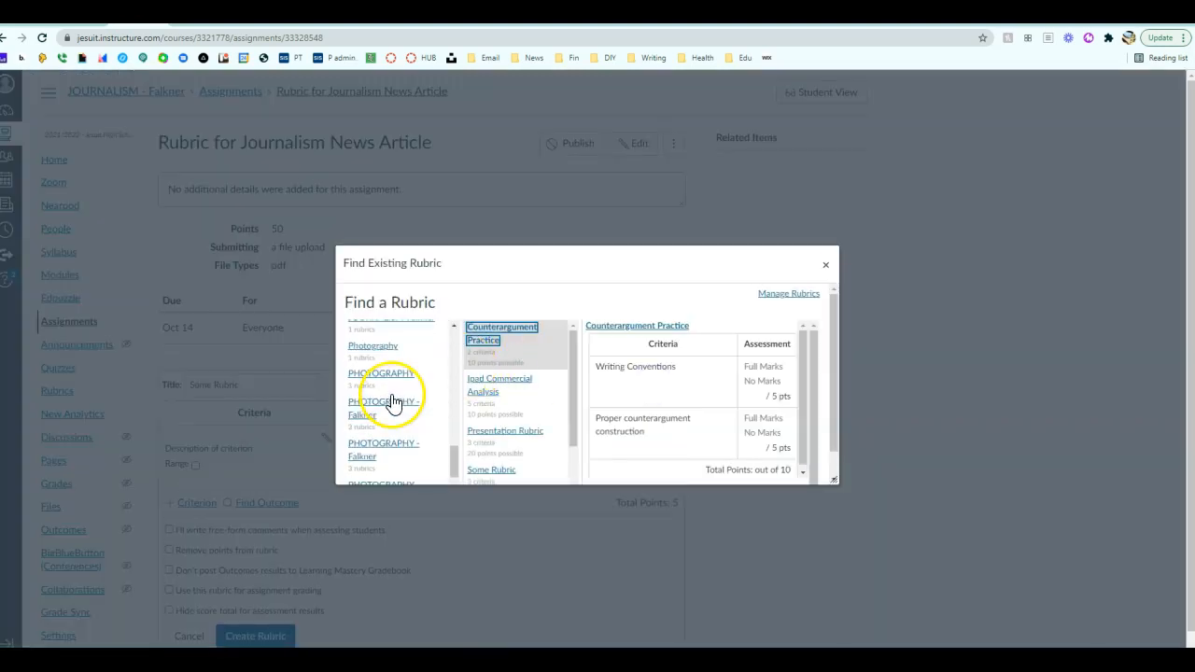
pyautogui.scroll(-1, 392, 413)
pyautogui.scroll(1, 392, 414)
pyautogui.scroll(5, 382, 383)
pyautogui.scroll(3, 387, 383)
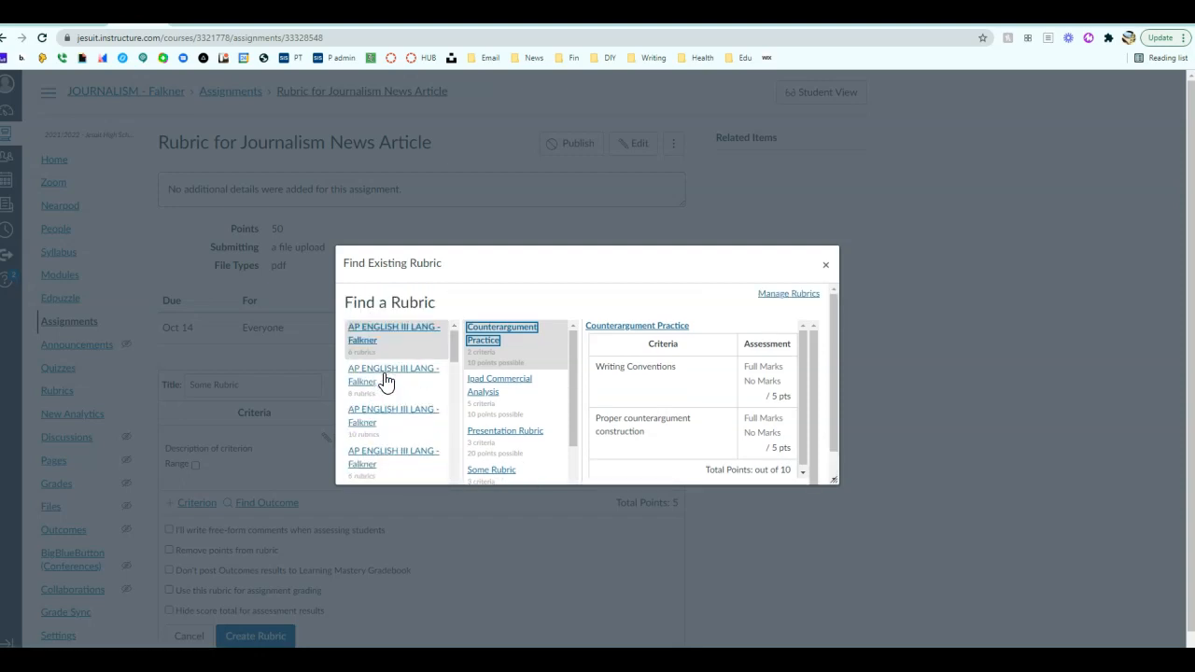
pyautogui.scroll(-3, 397, 378)
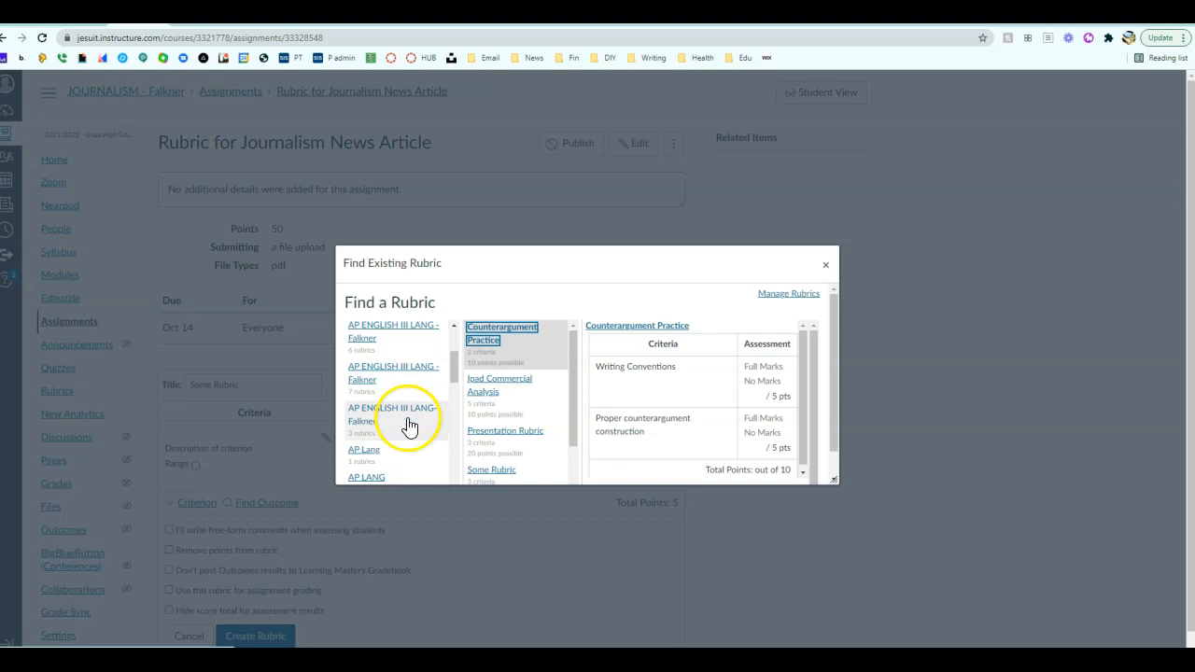
pyautogui.scroll(-3, 404, 372)
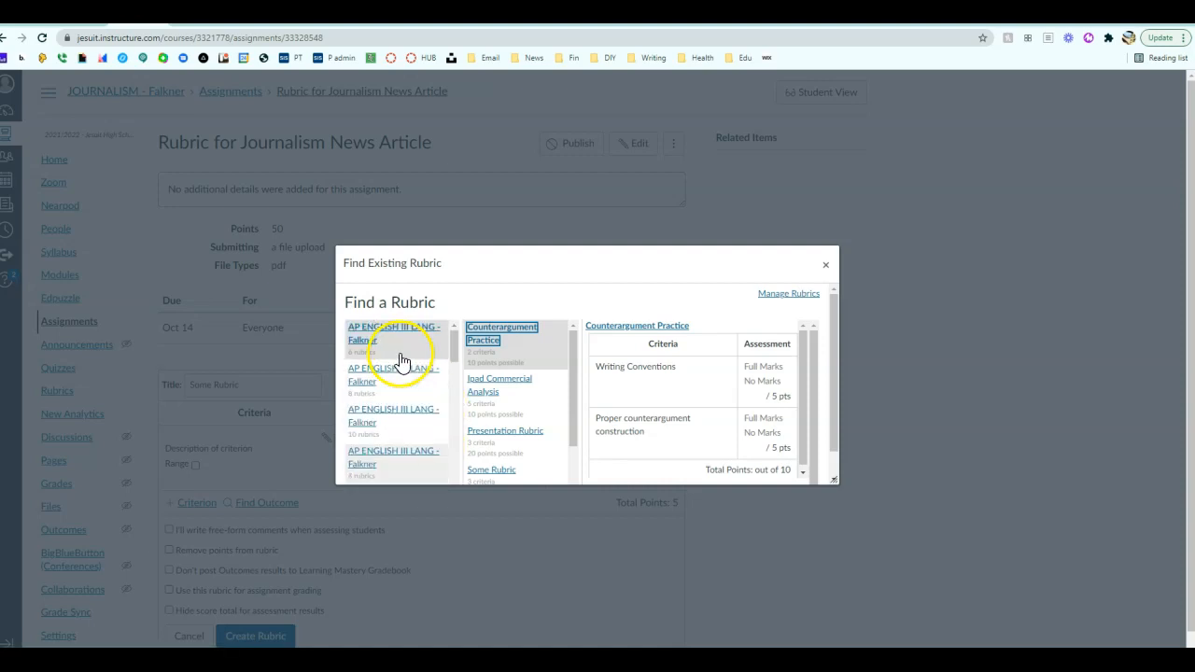
pyautogui.scroll(-5, 401, 373)
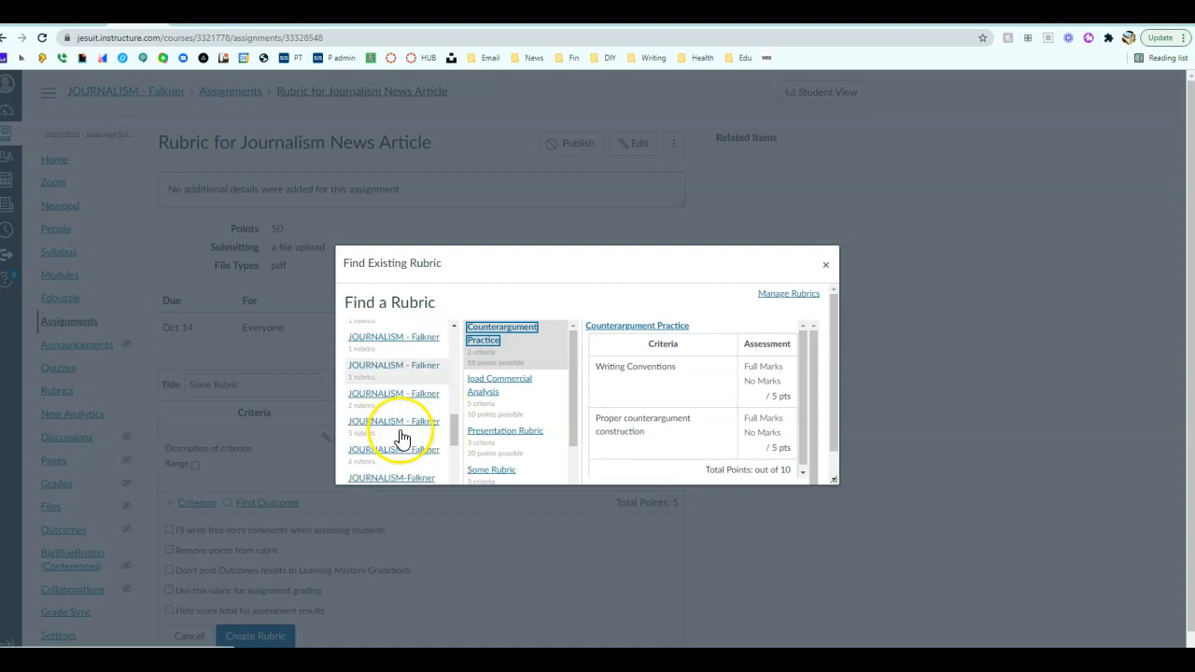
pyautogui.click(403, 428)
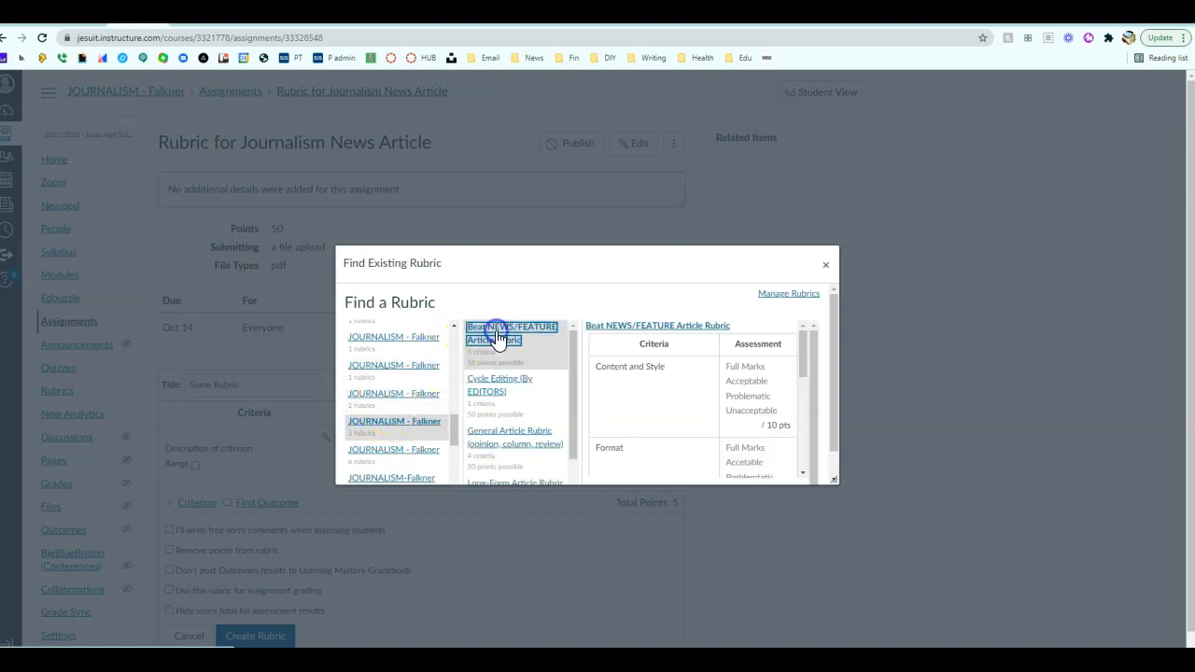
pyautogui.click(681, 327)
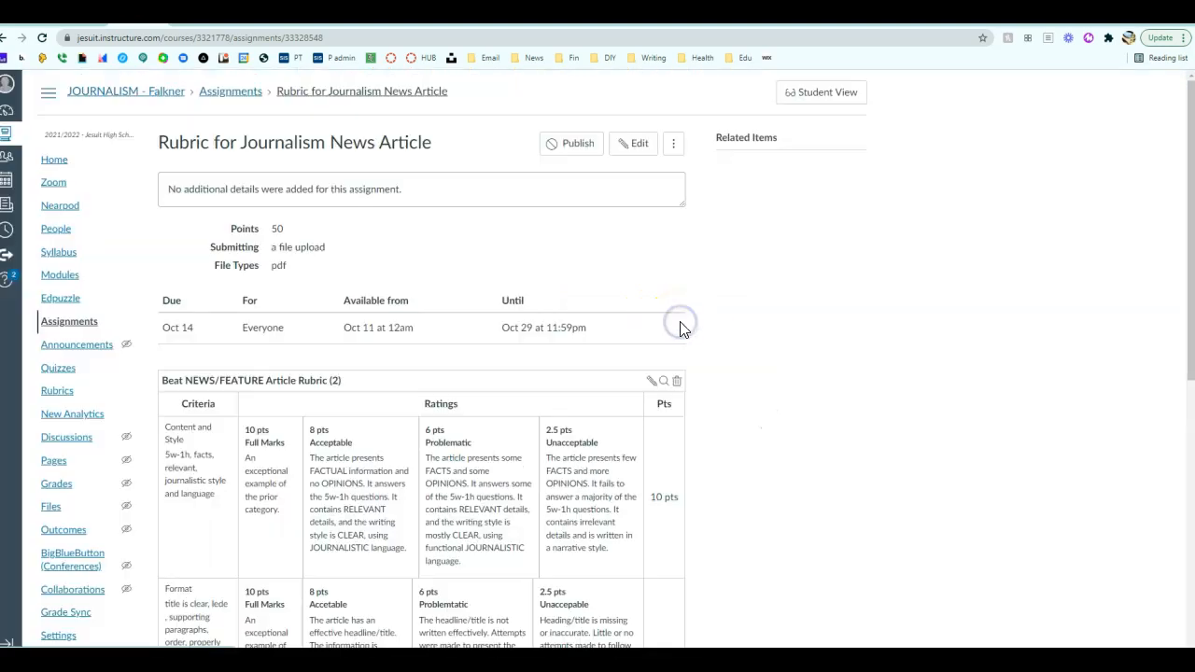
# Check the attached rubric, start sharing the assignment to Commons, and allow All of Jesuit Portland to use it
pyautogui.scroll(-5, 418, 486)
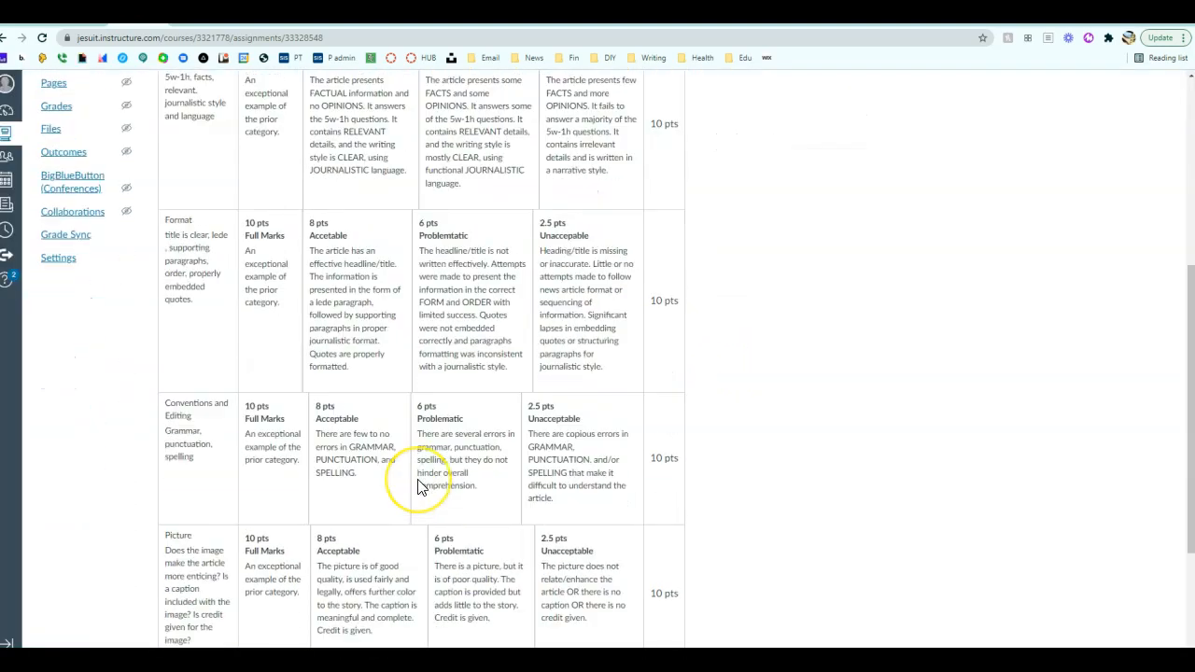
pyautogui.scroll(10, 419, 487)
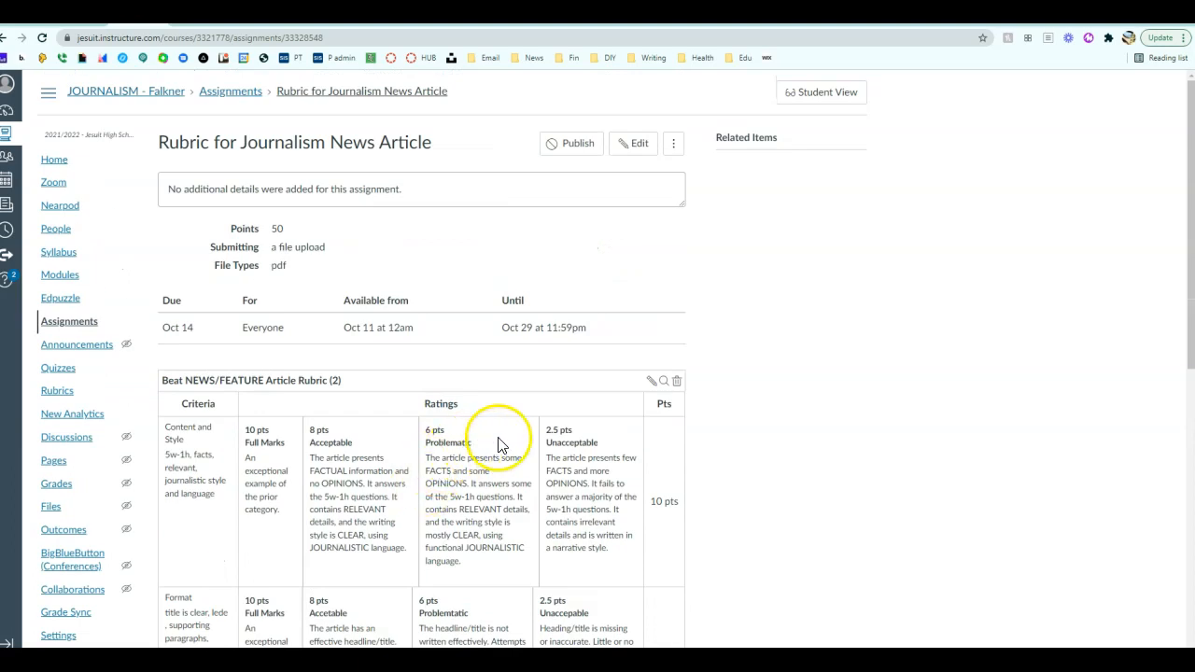
pyautogui.click(673, 144)
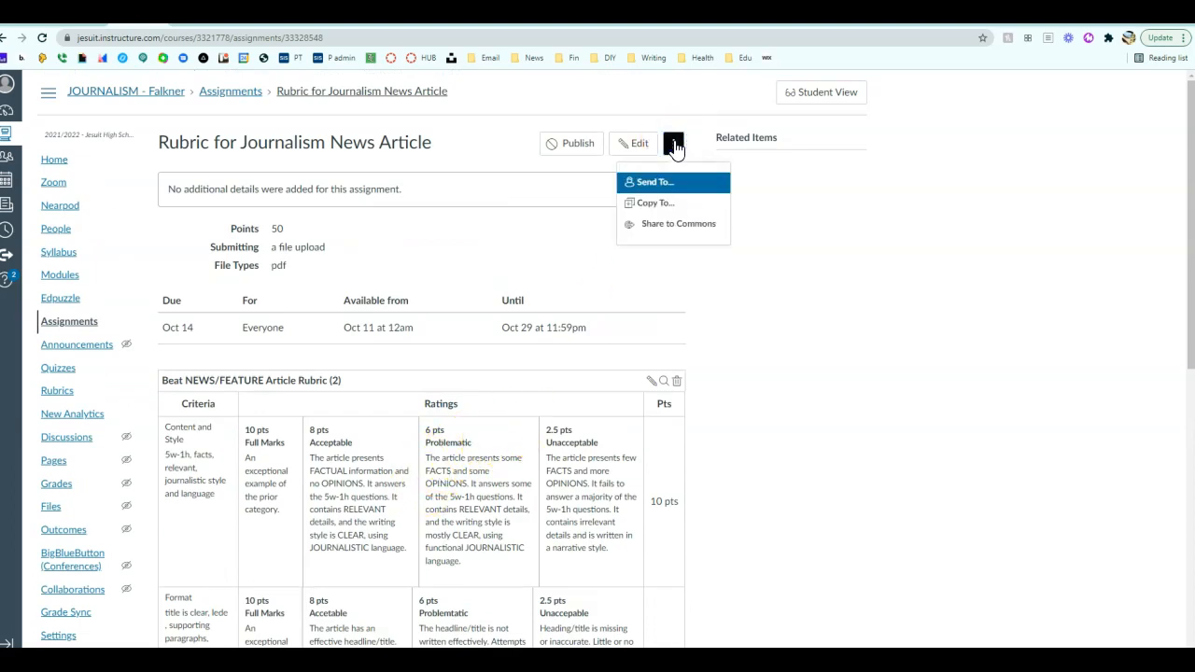
pyautogui.click(659, 231)
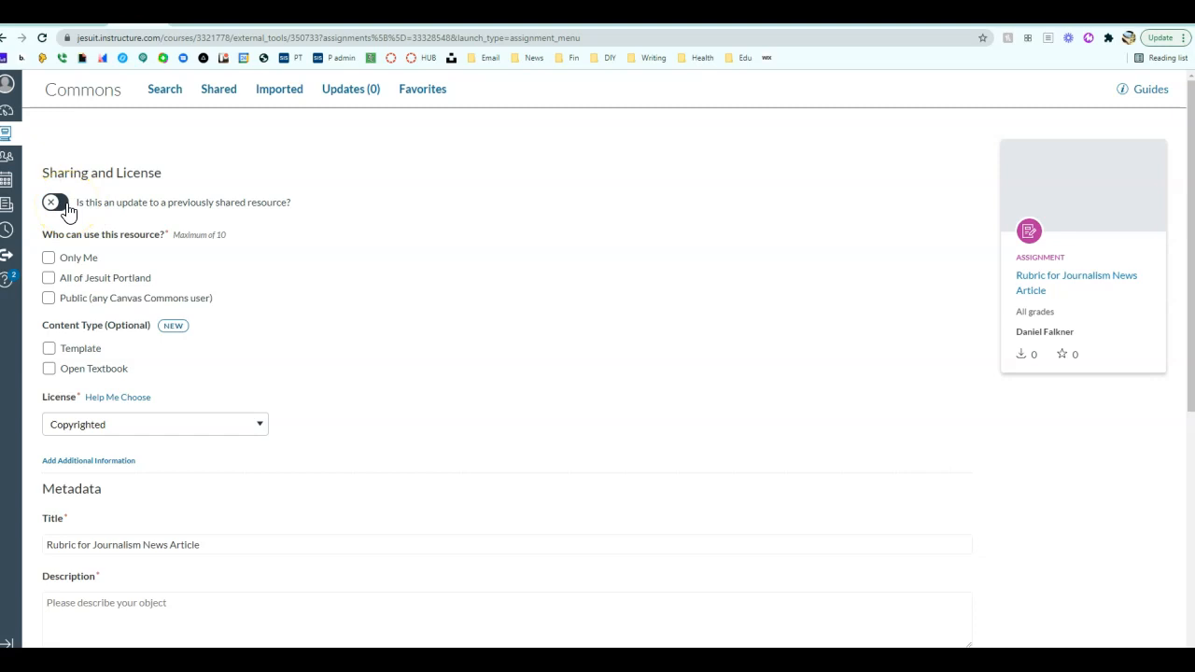
pyautogui.click(55, 278)
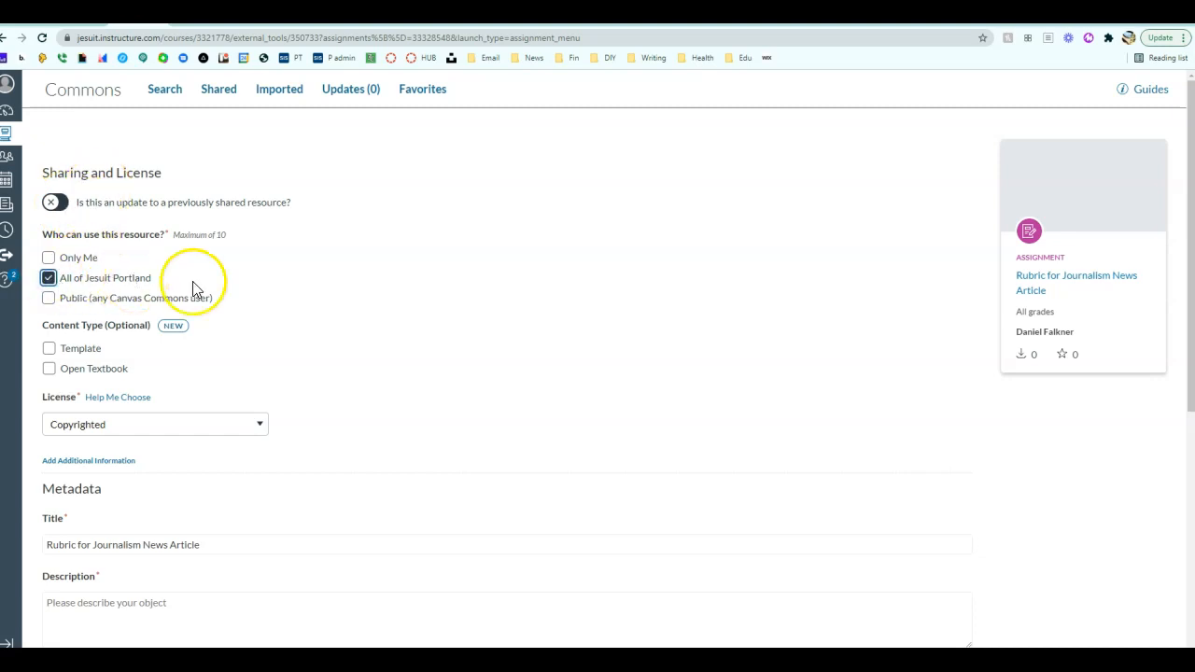
# Set the shared resource's license to Public Domain and mark its content type as Template
pyautogui.scroll(-1, 333, 288)
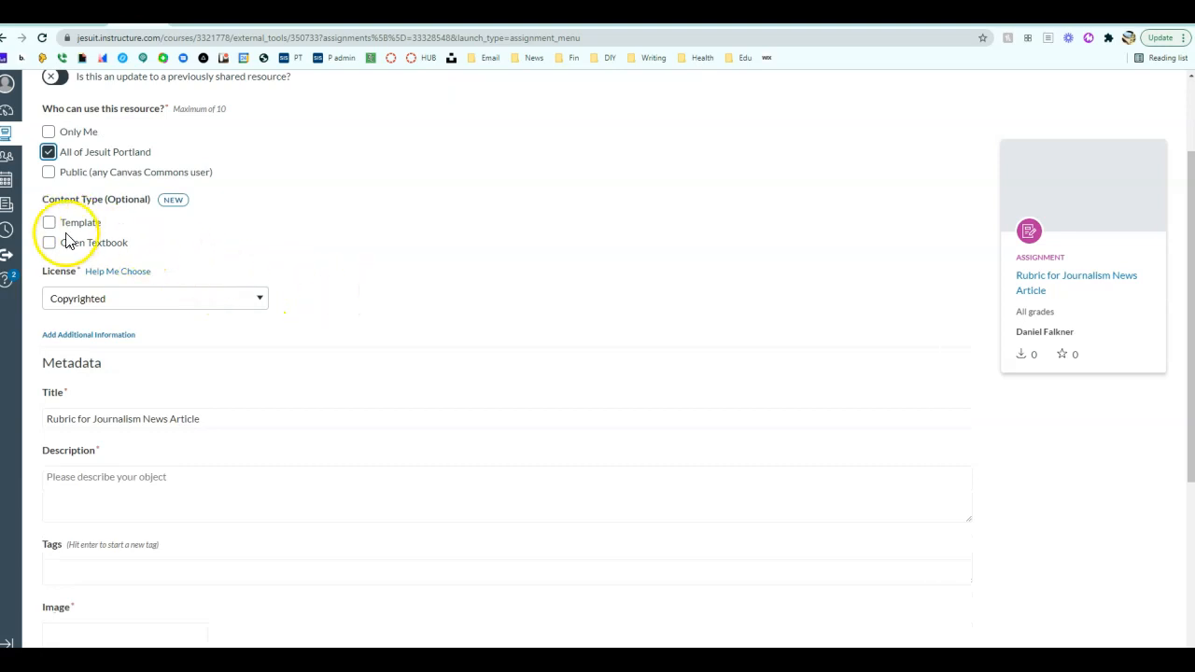
pyautogui.click(69, 302)
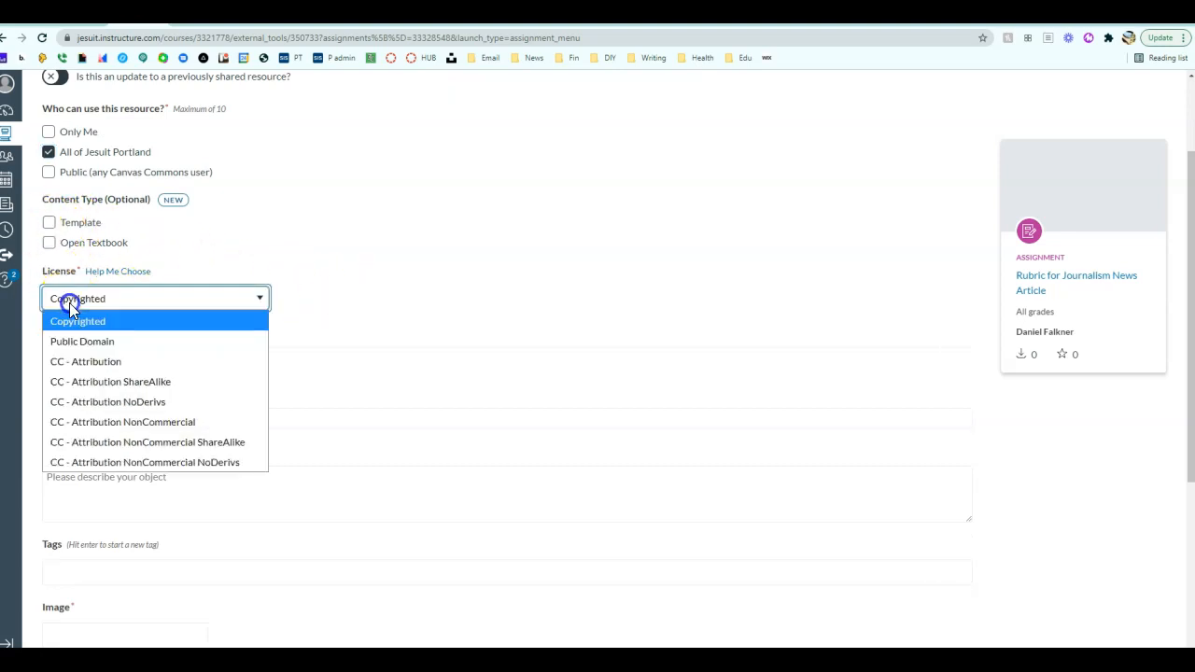
pyautogui.click(82, 342)
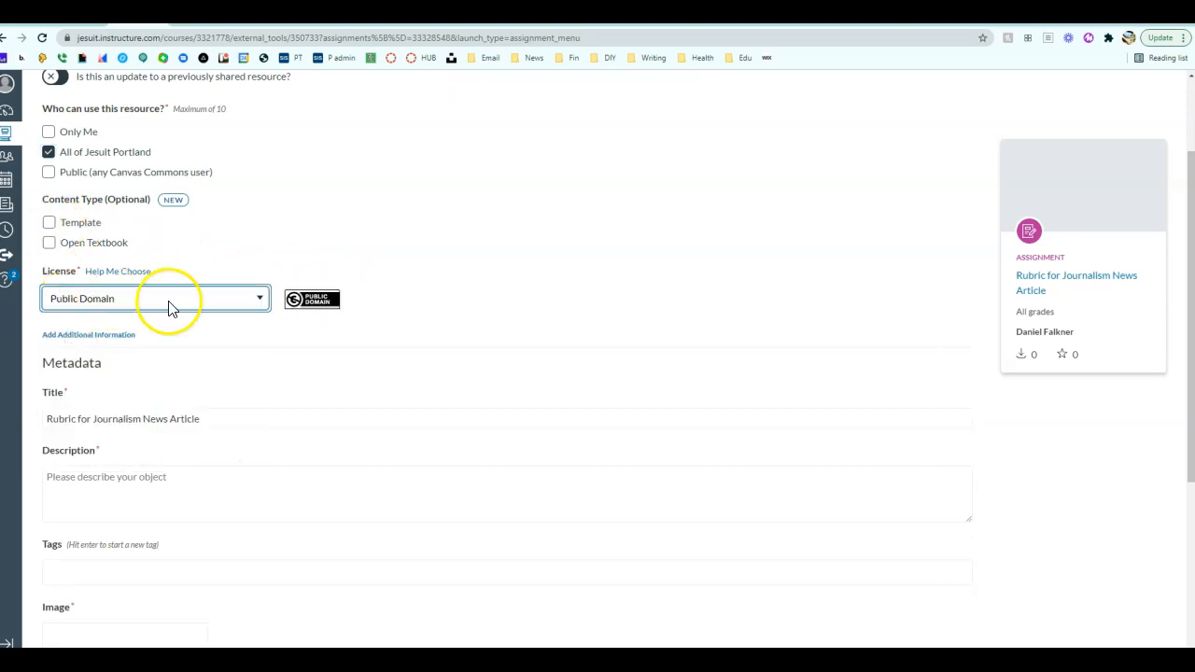
pyautogui.click(48, 223)
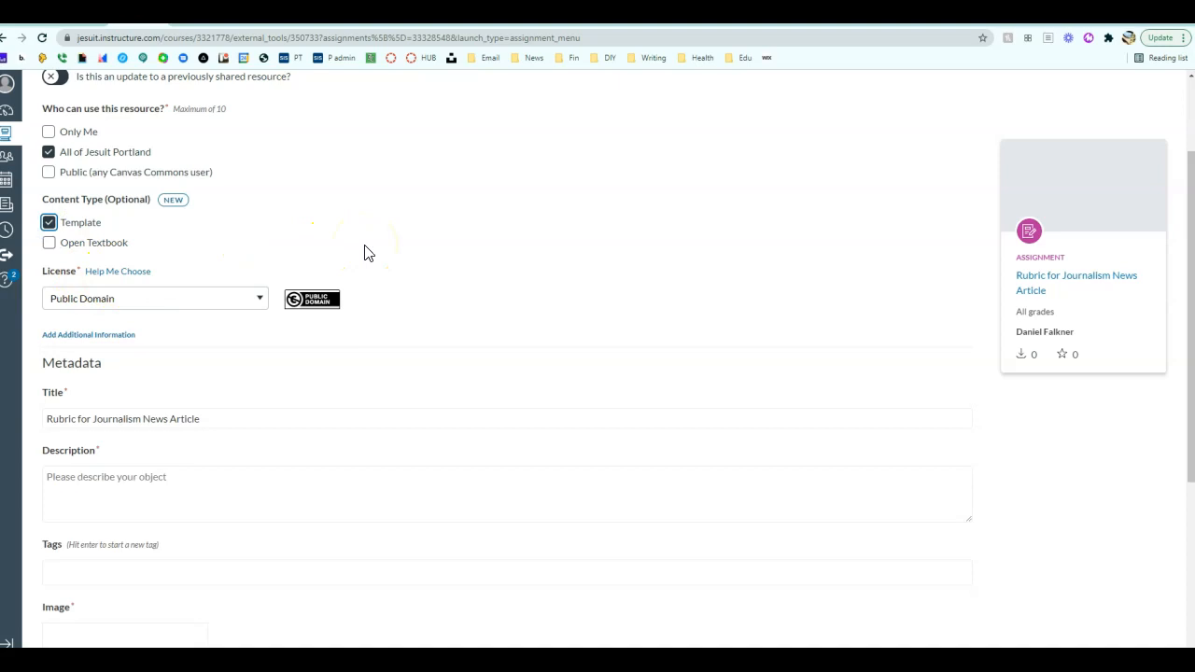
# Enter "Rubric" as the shared resource's description and add the tag "rubric"
pyautogui.scroll(-3, 415, 247)
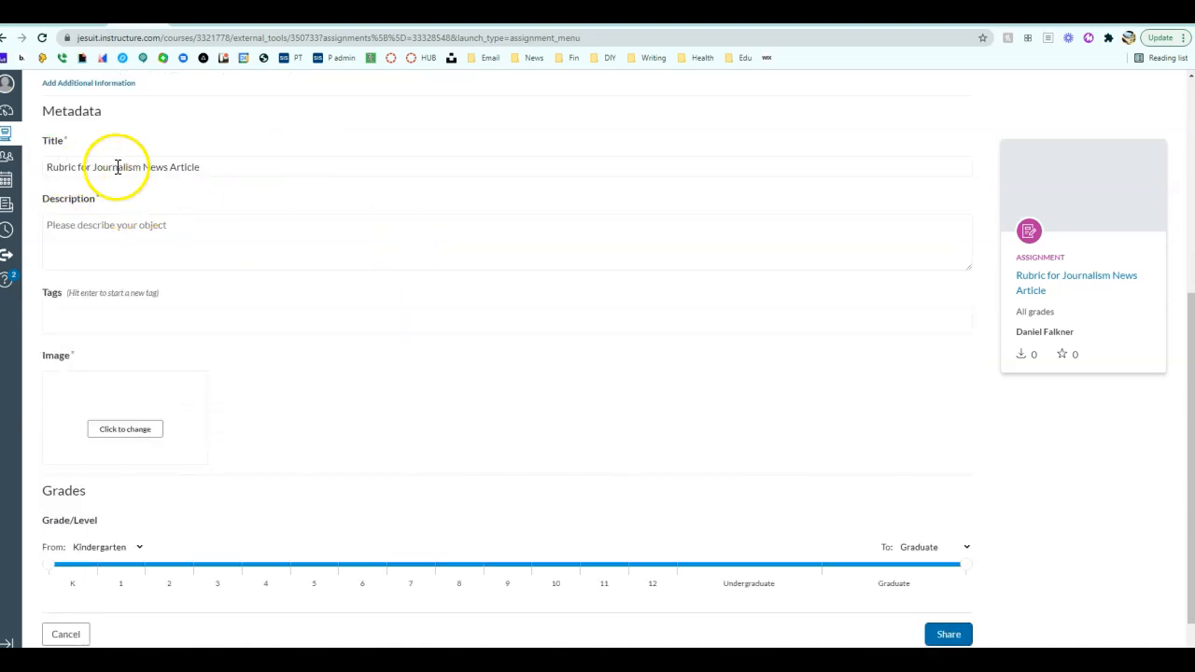
pyautogui.click(189, 237)
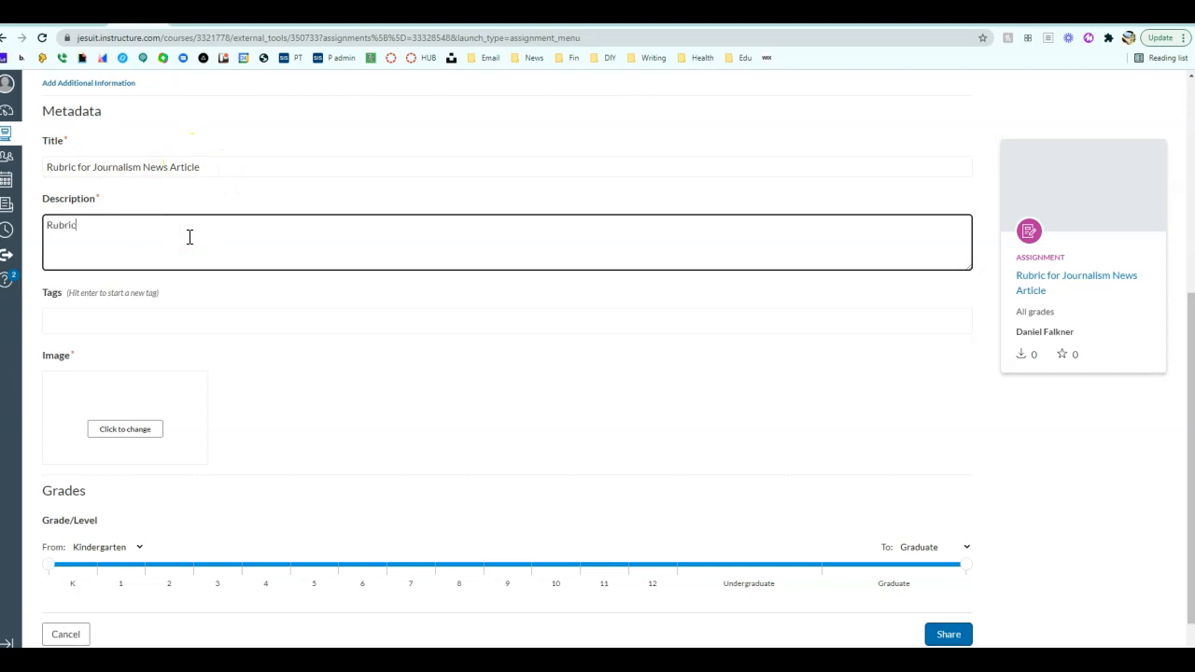
pyautogui.click(178, 325)
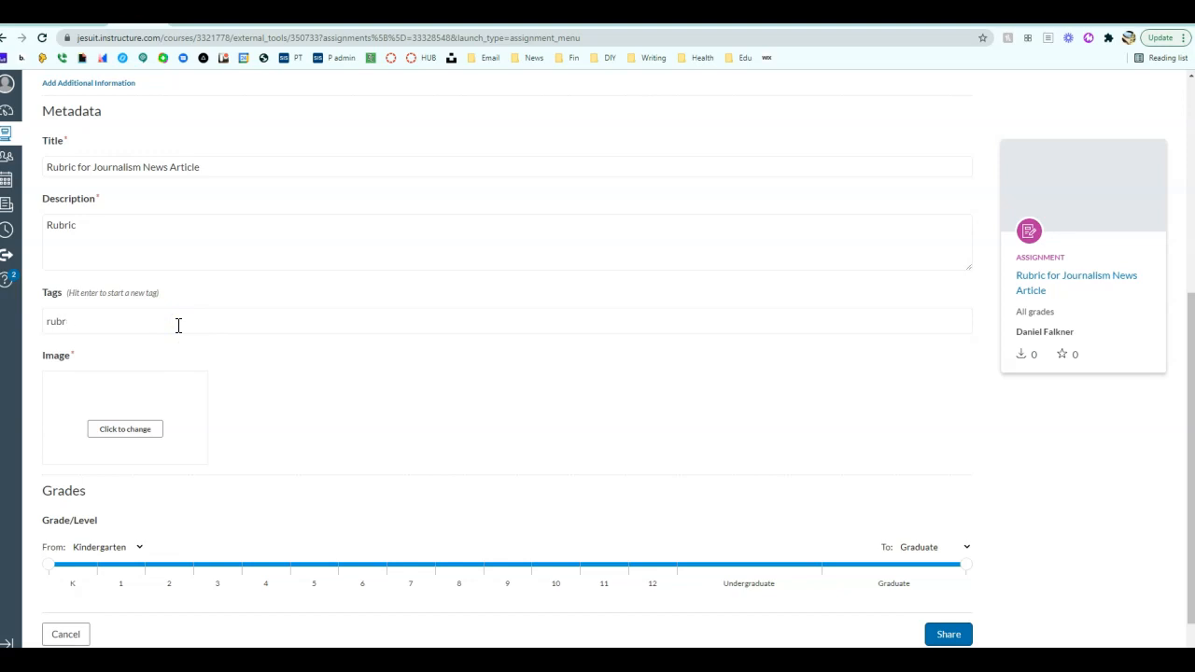
pyautogui.click(355, 408)
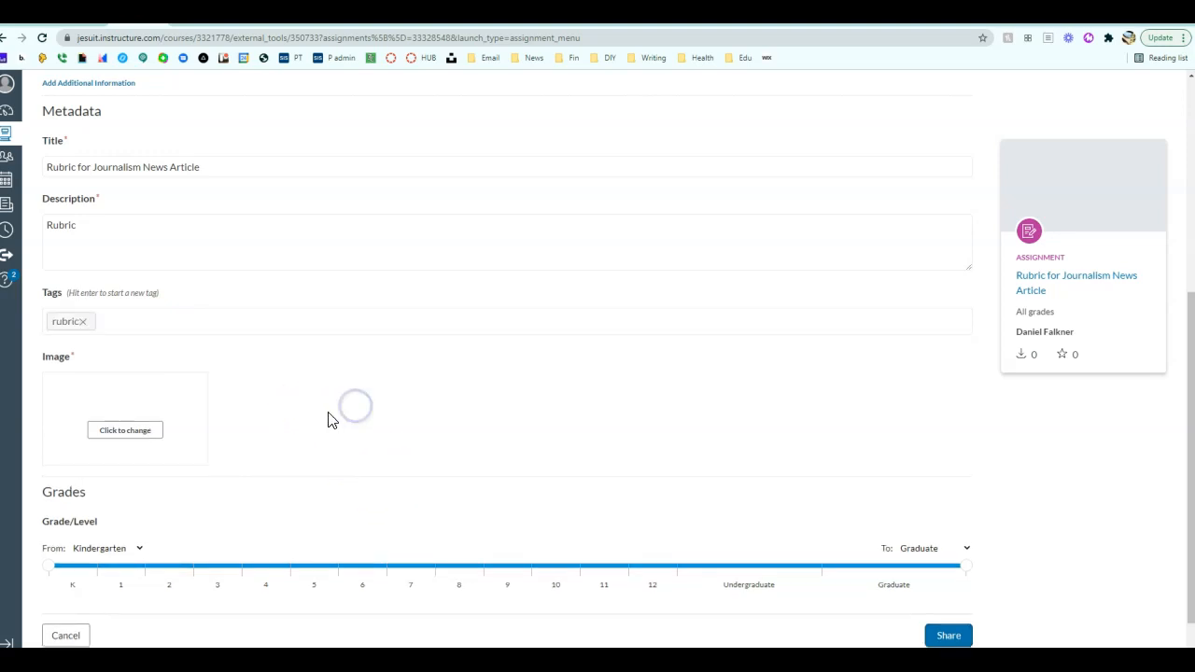
# Search Unsplash for "grading" and use the photo of the yellow dump truck beside rubble as the resource's image
pyautogui.click(125, 385)
pyautogui.click(377, 247)
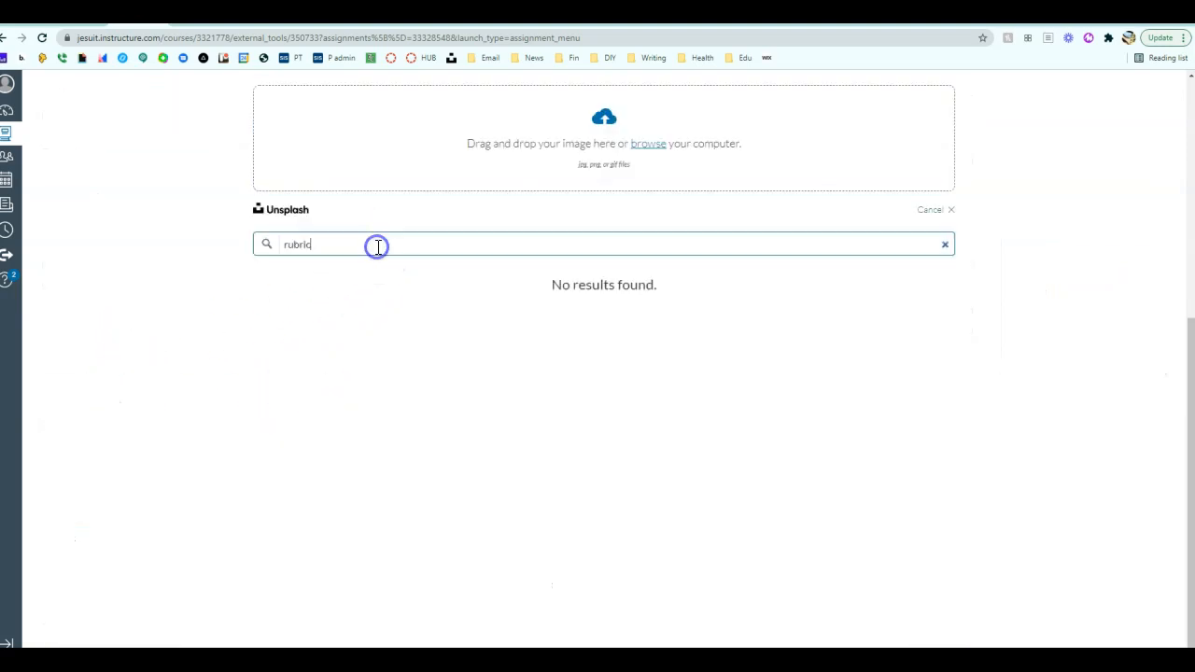
pyautogui.press('BackSpace')
pyautogui.press('BackSpace')
pyautogui.write('grading')
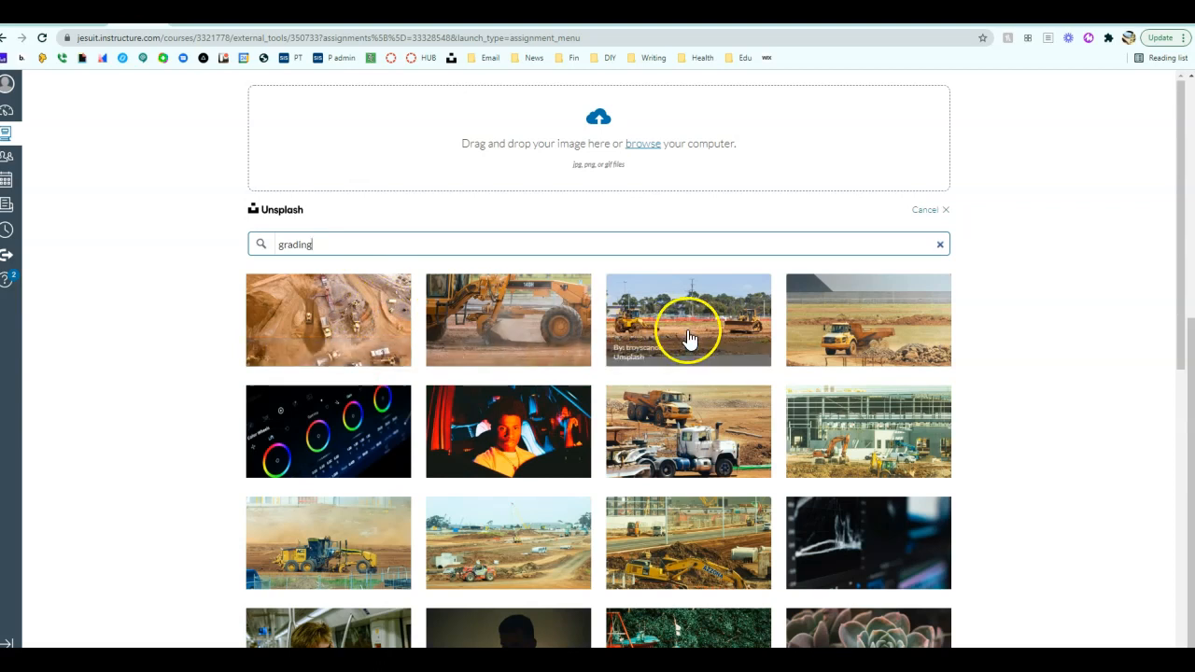
pyautogui.click(889, 326)
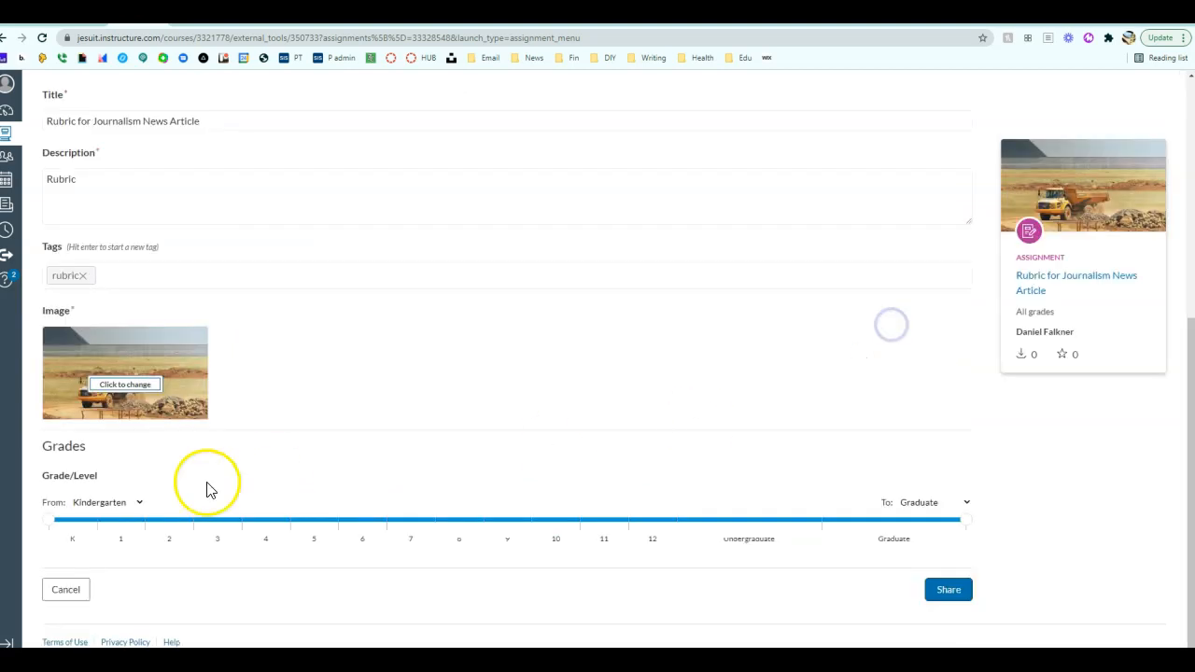
# Limit the resource's grade range to 9th through 12th grade and share it to Commons
pyautogui.moveTo(51, 521); pyautogui.dragTo(541, 541)
pyautogui.moveTo(966, 520); pyautogui.dragTo(675, 525)
pyautogui.click(529, 528)
pyautogui.moveTo(529, 527); pyautogui.dragTo(485, 520)
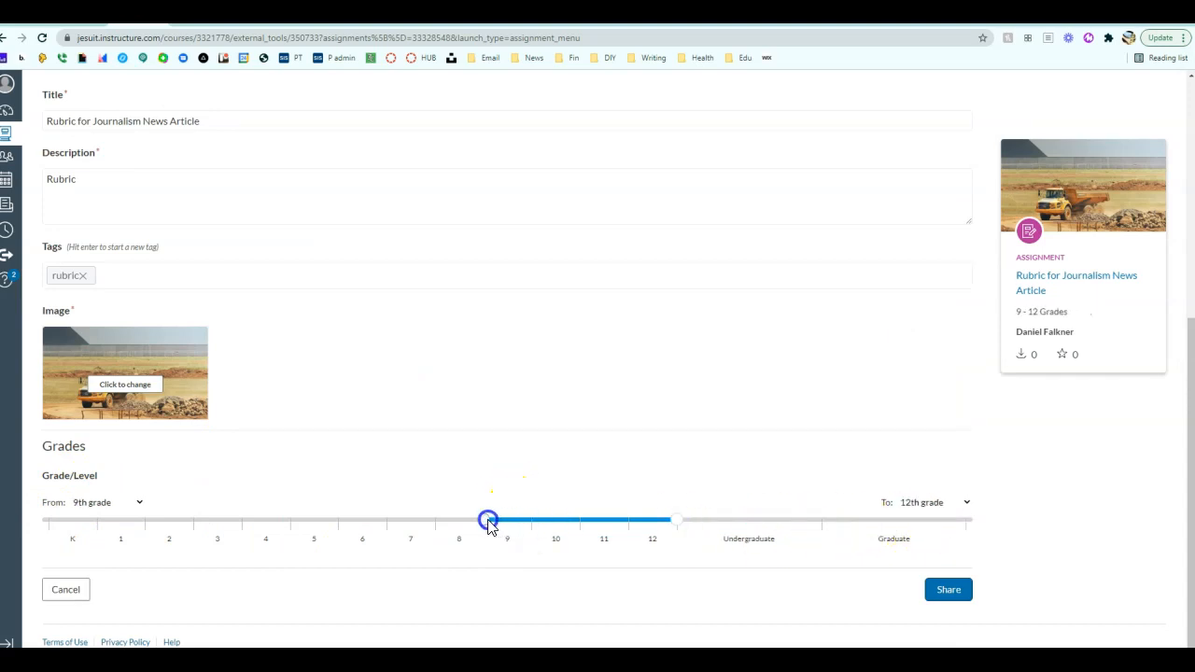
pyautogui.click(946, 592)
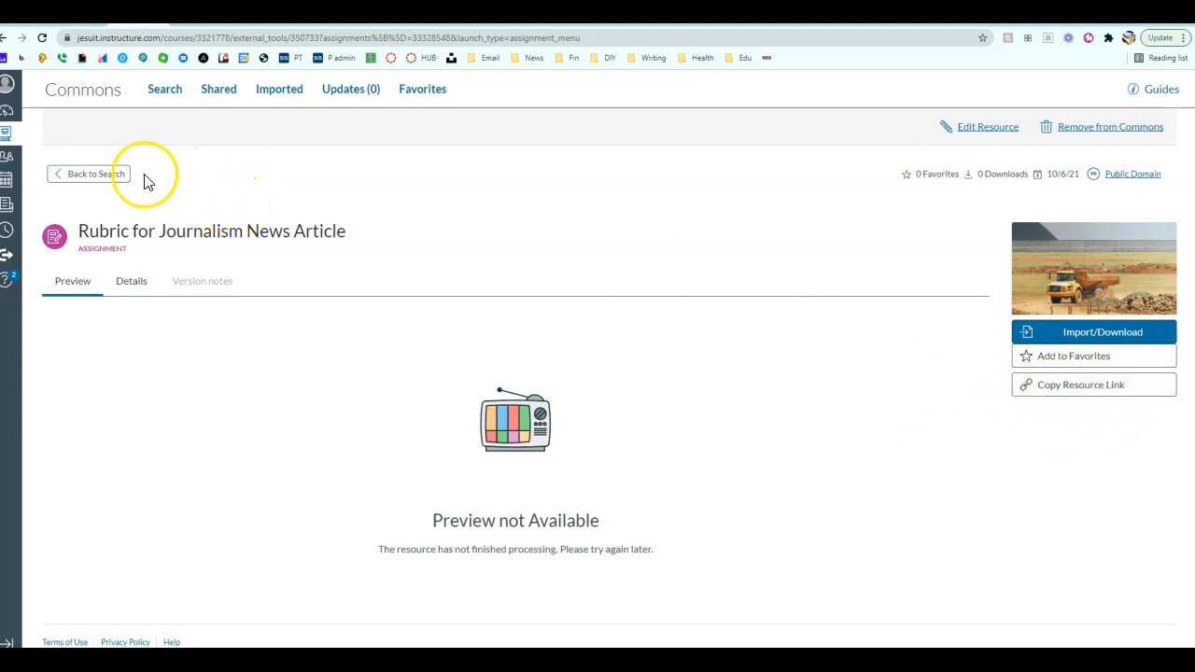
# Search Commons for "rubric" and restrict the results to resources shared with Jesuit Portland
pyautogui.click(16, 135)
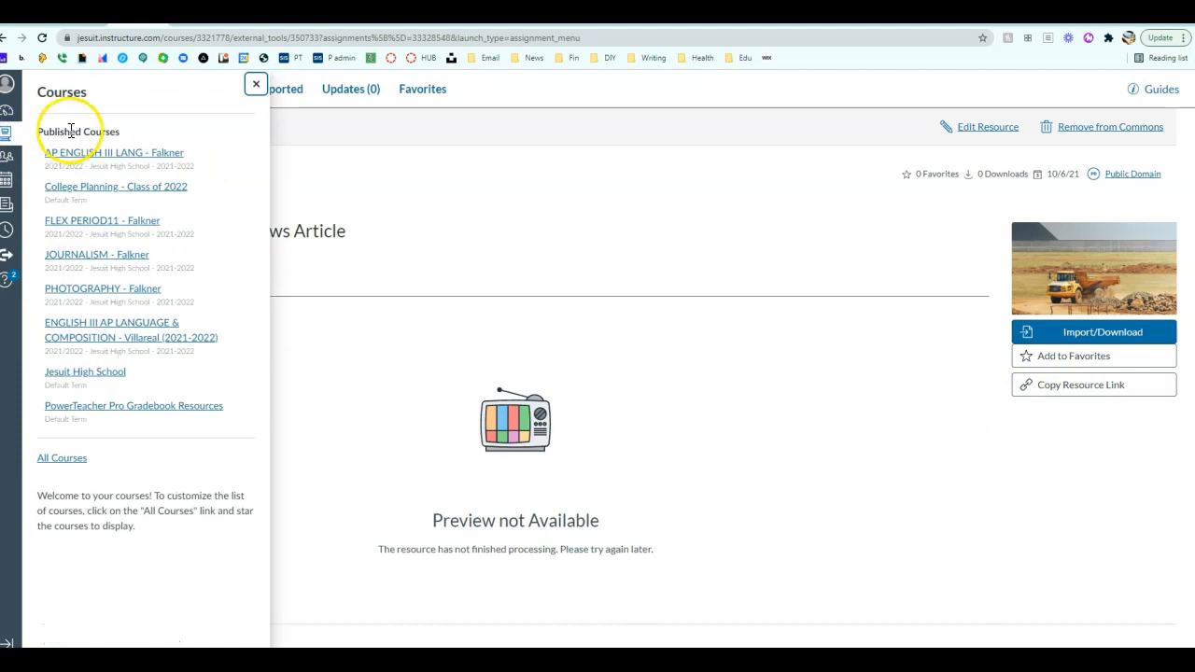
pyautogui.click(105, 222)
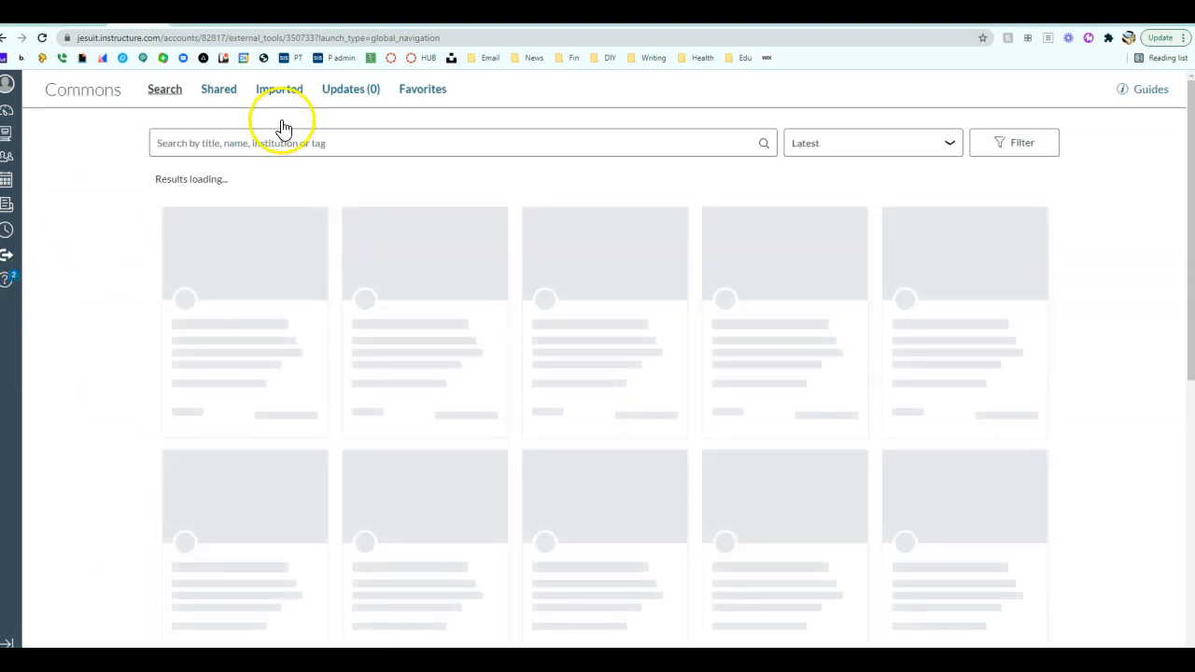
pyautogui.click(280, 140)
pyautogui.write('rubric')
pyautogui.press('Return')
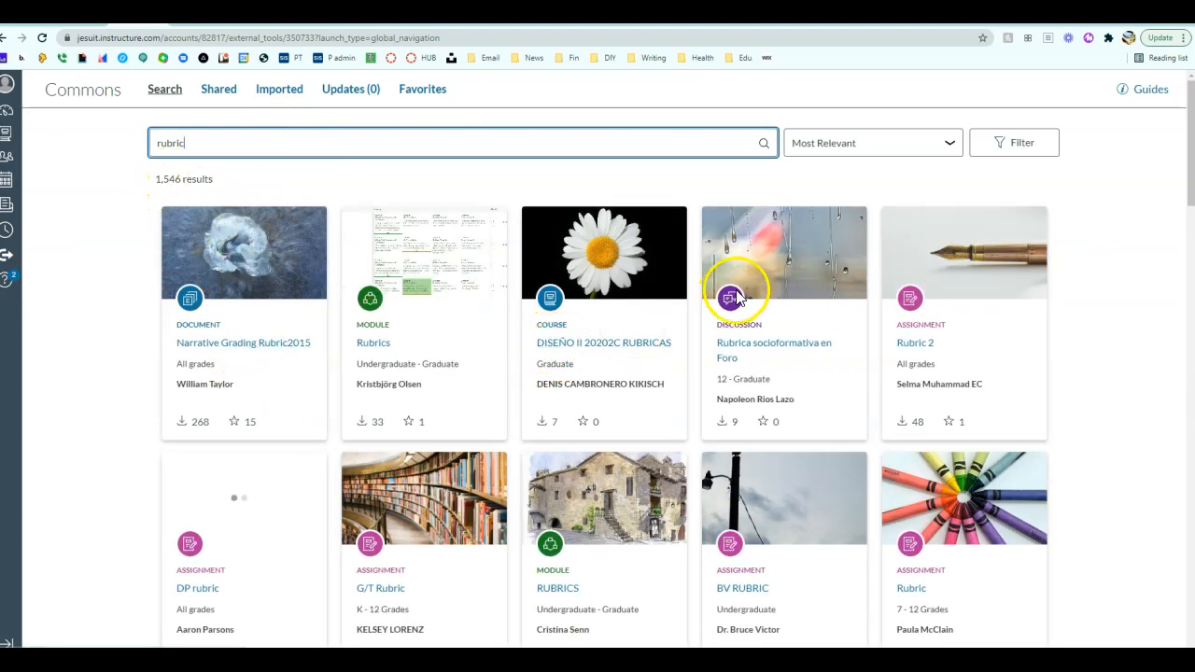
pyautogui.click(1008, 143)
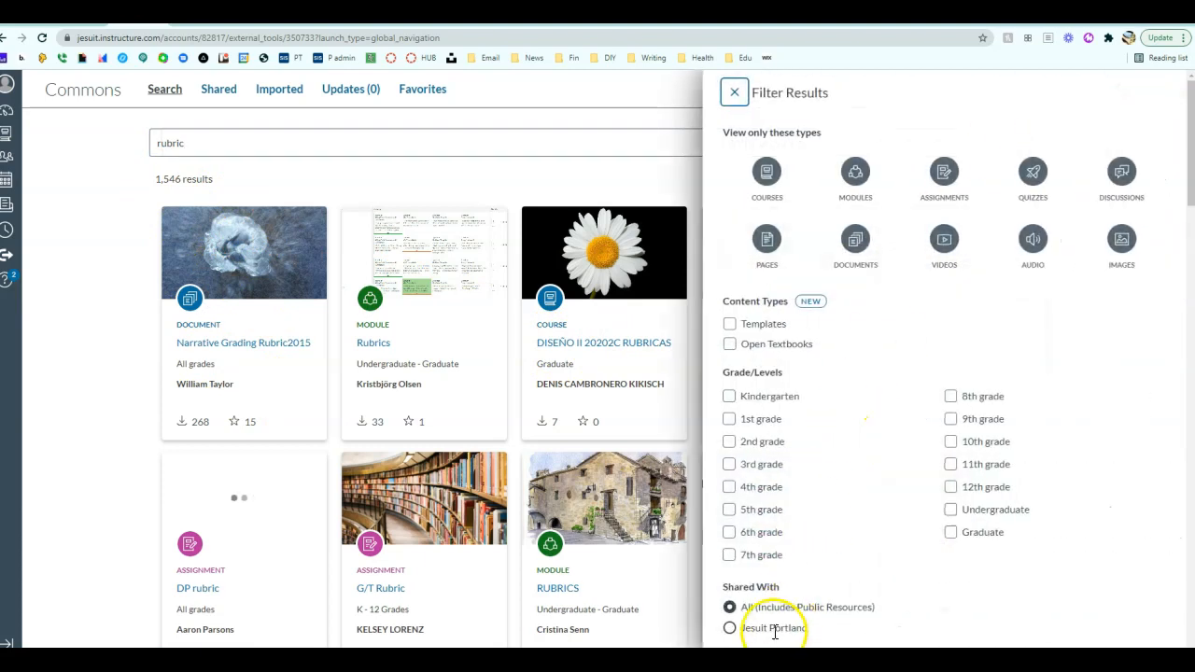
pyautogui.click(731, 628)
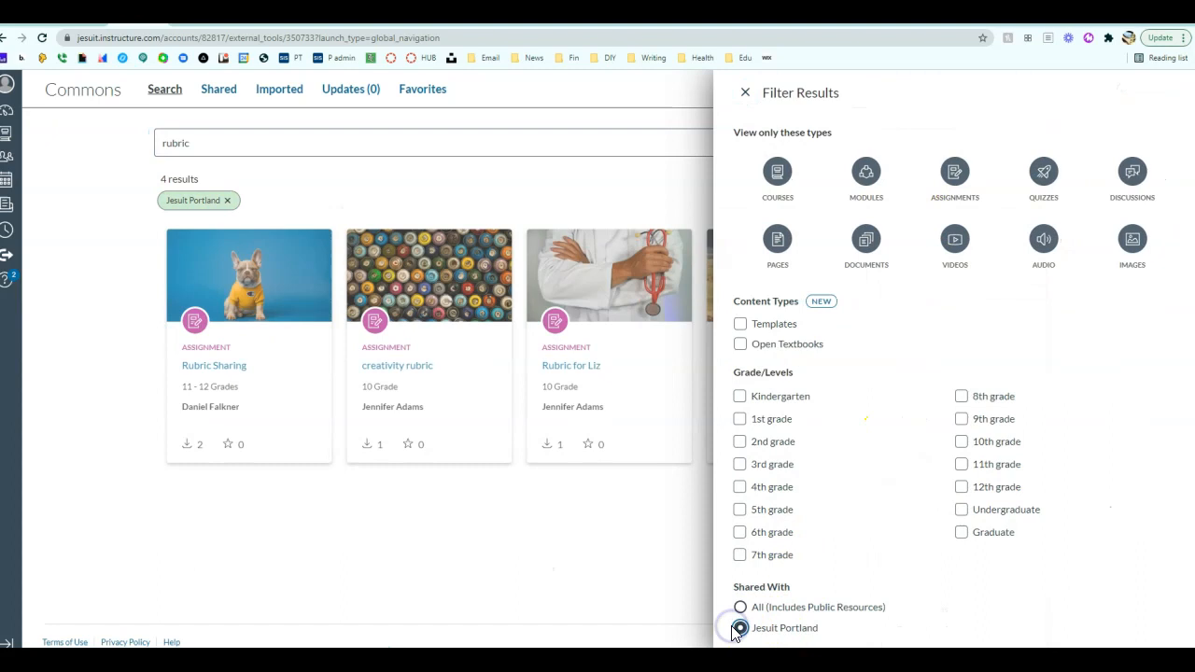
pyautogui.click(653, 584)
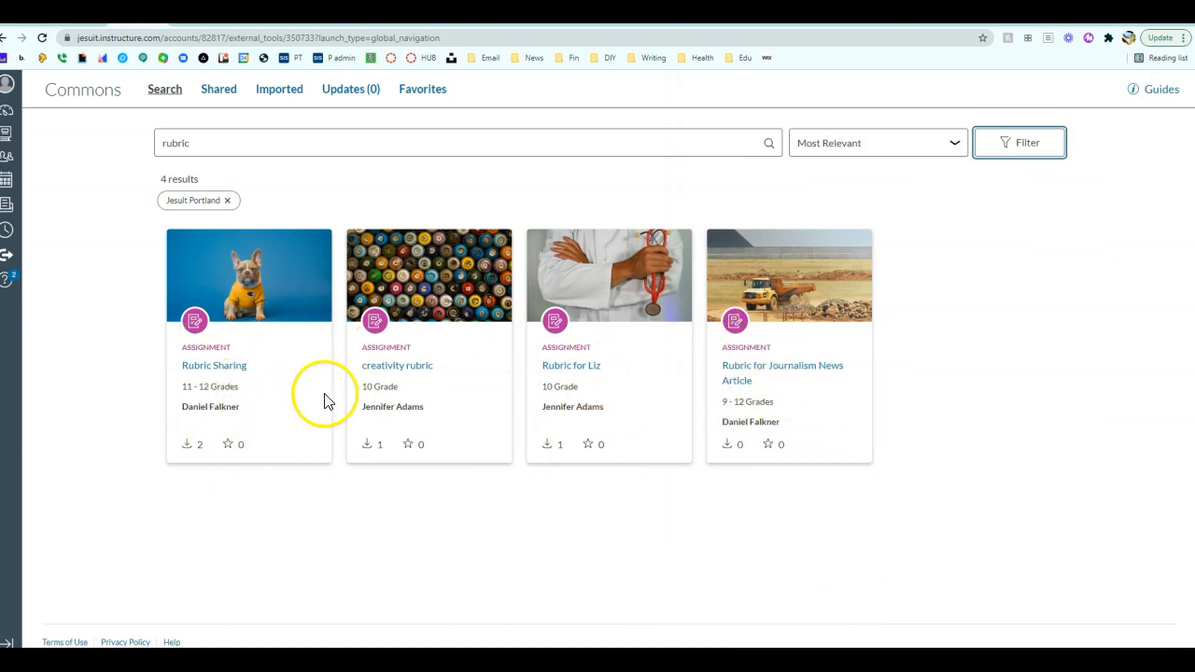
# Open the shared Rubric for Journalism News Article resource and import it into the FLEX PERIOD11 course
pyautogui.click(748, 377)
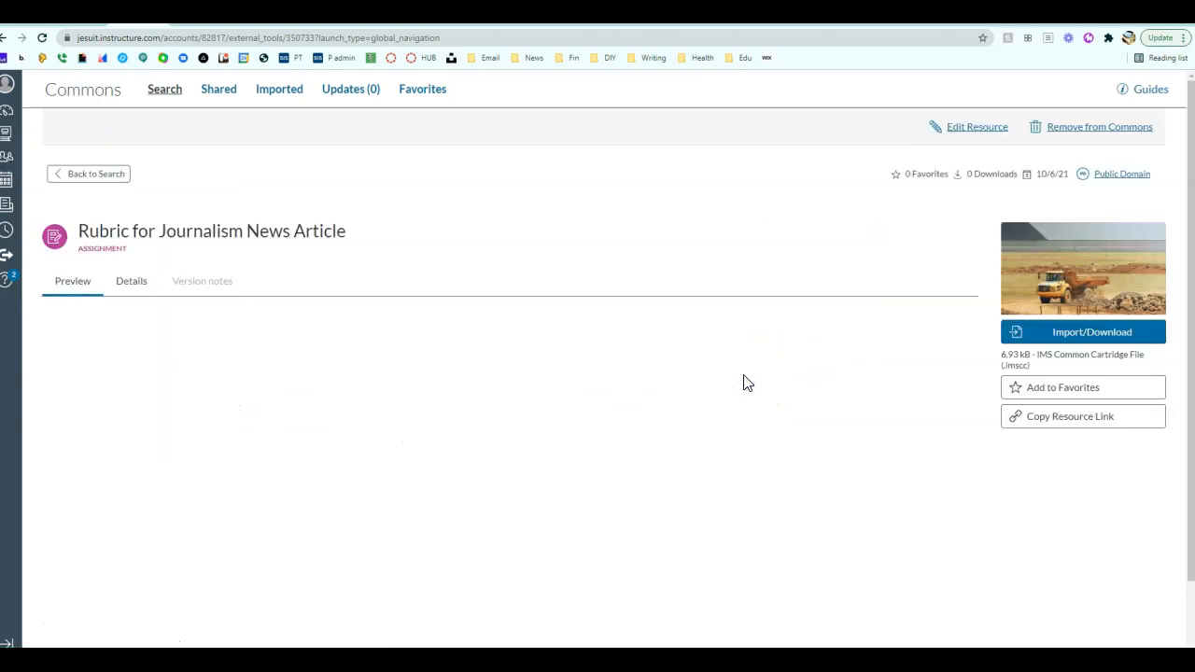
pyautogui.scroll(-2, 1014, 342)
pyautogui.scroll(2, 1014, 342)
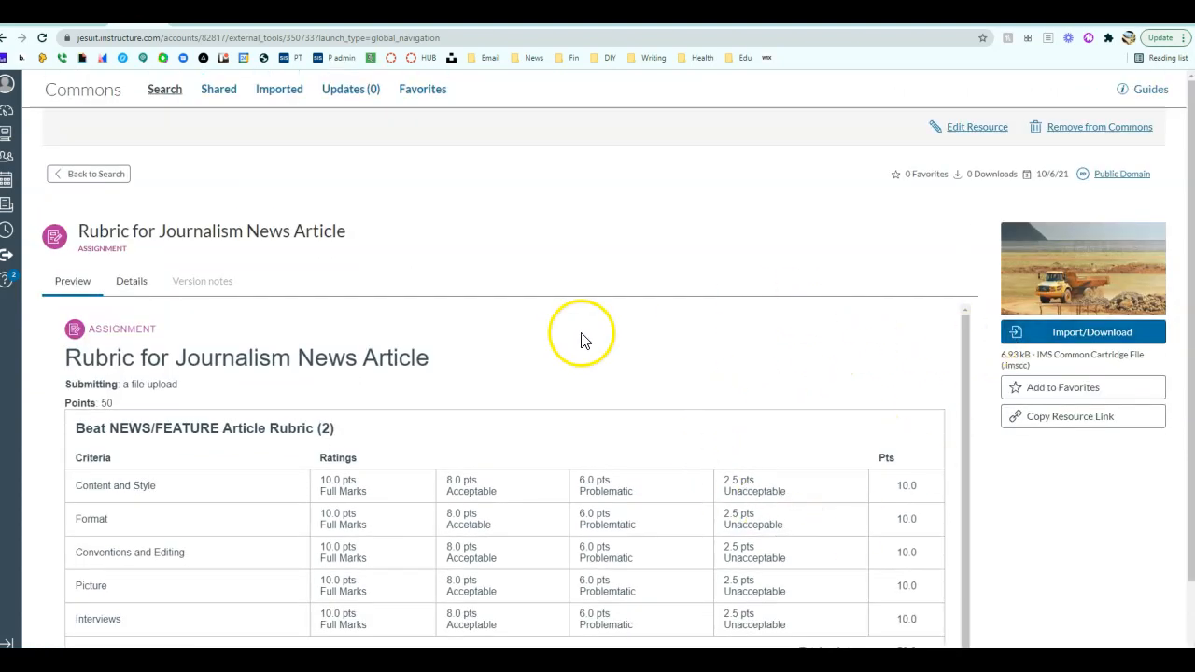
pyautogui.click(1051, 338)
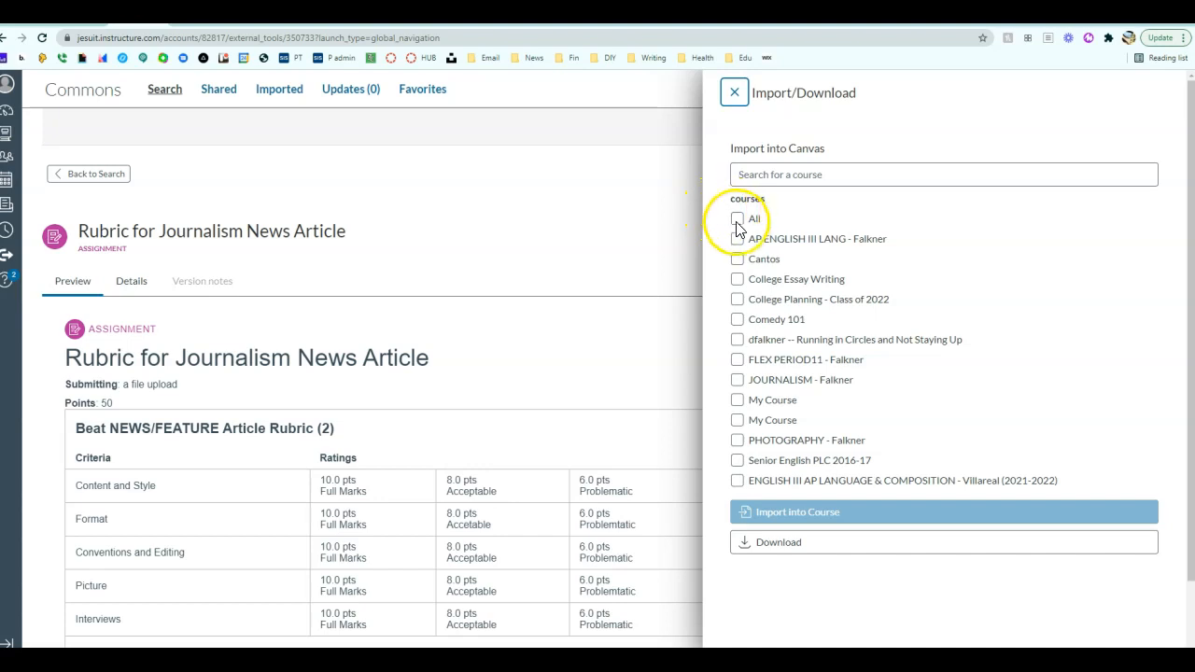
pyautogui.click(738, 362)
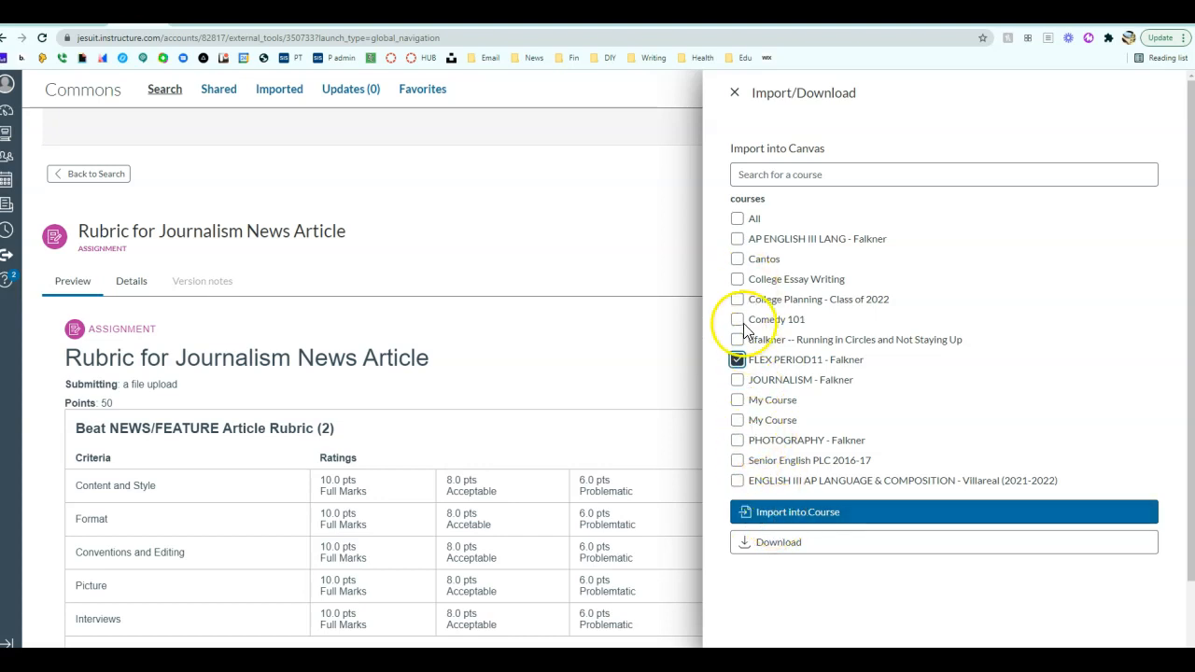
pyautogui.click(819, 513)
pyautogui.click(784, 503)
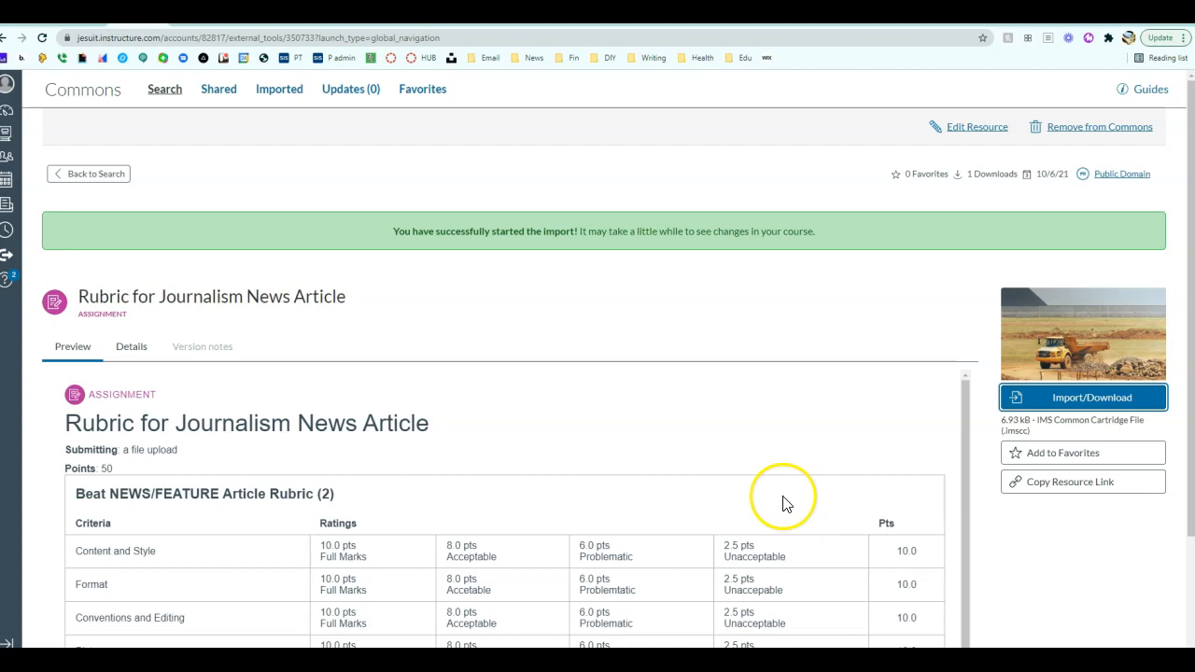
pyautogui.scroll(-3, 528, 472)
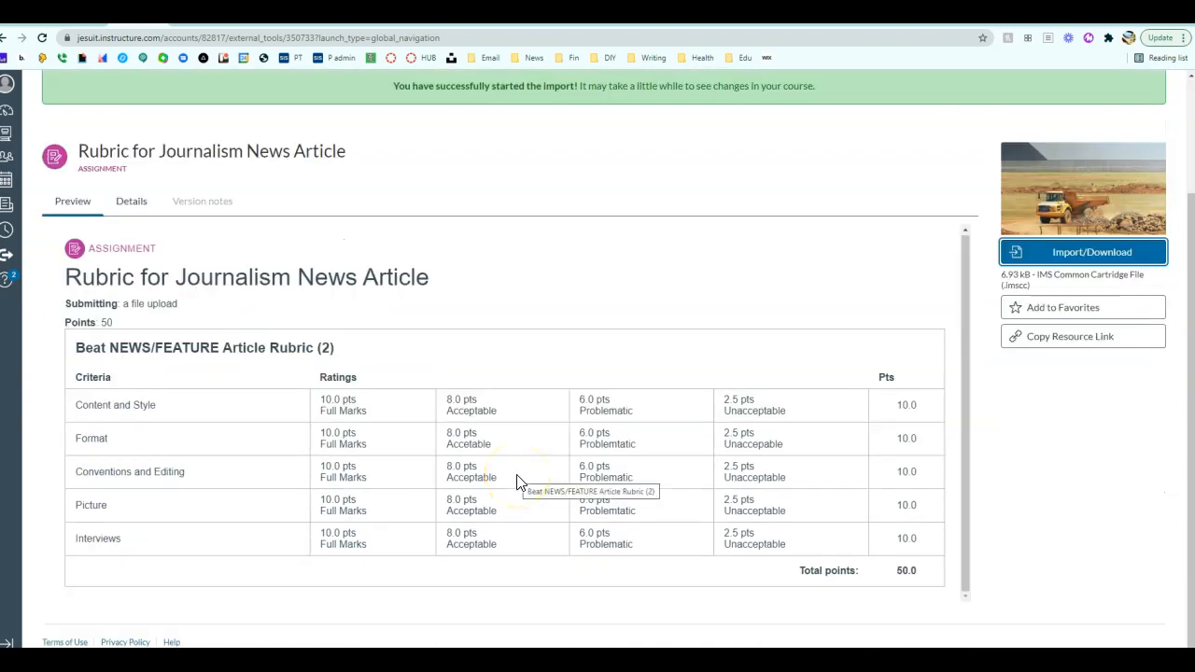
pyautogui.click(501, 471)
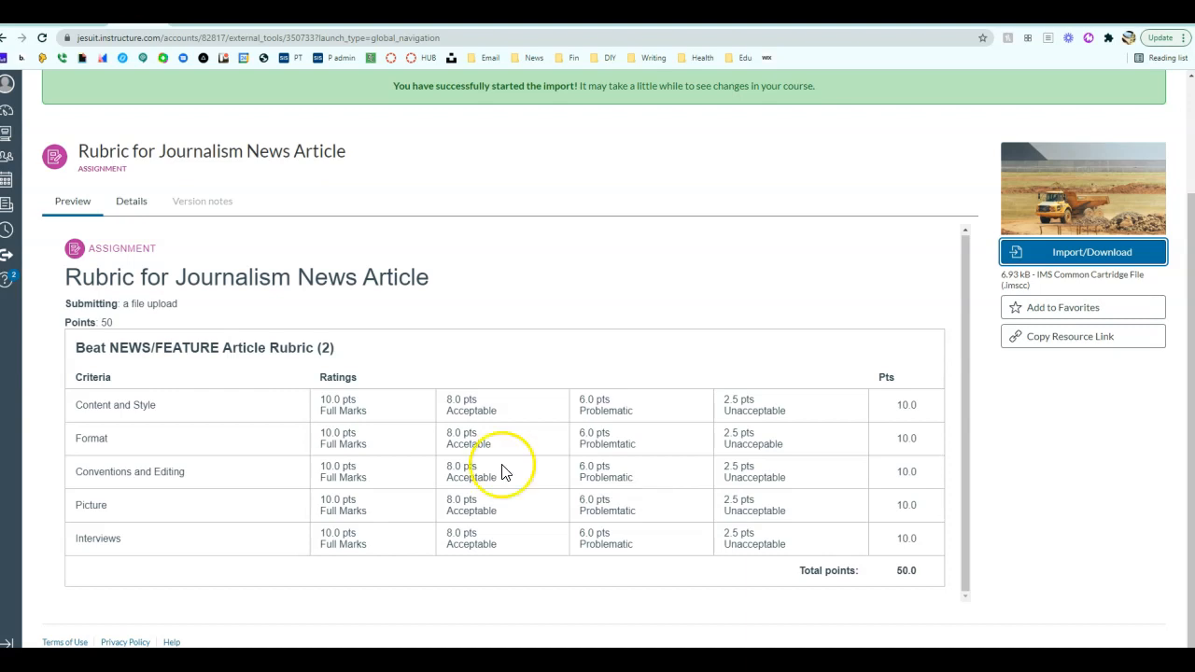
pyautogui.click(481, 437)
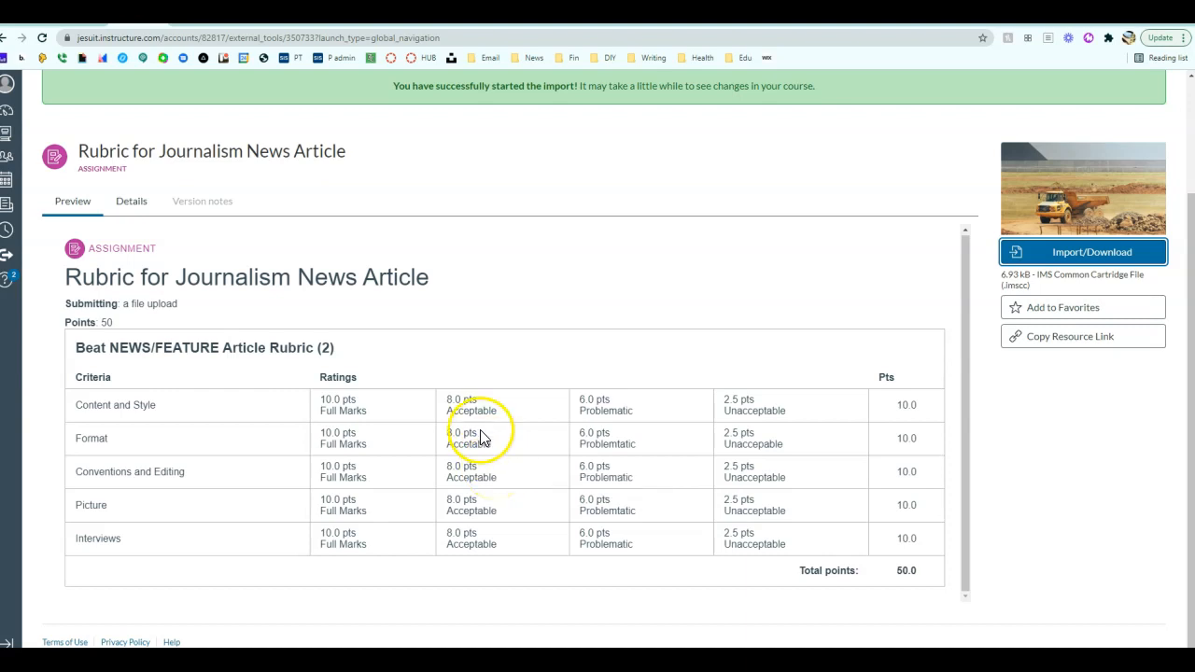
pyautogui.scroll(3, 308, 270)
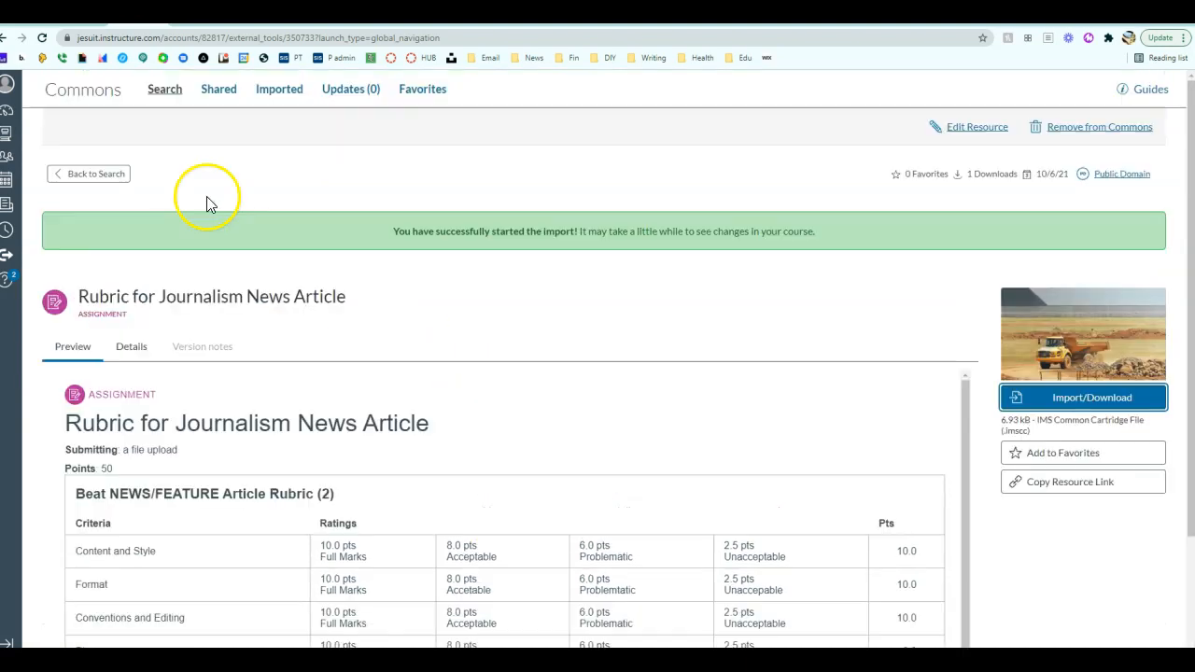
# Open the imported Beat NEWS/FEATURE Article Rubric (2) from the FLEX PERIOD11 course's rubrics
pyautogui.click(15, 140)
pyautogui.click(112, 224)
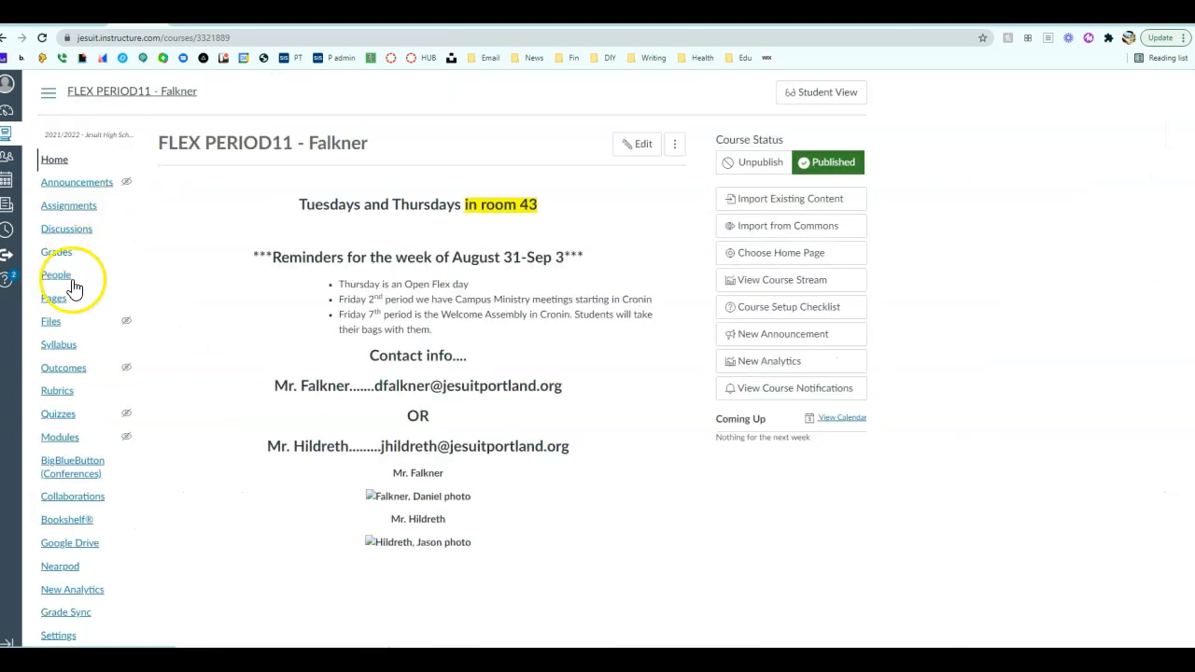
pyautogui.click(70, 396)
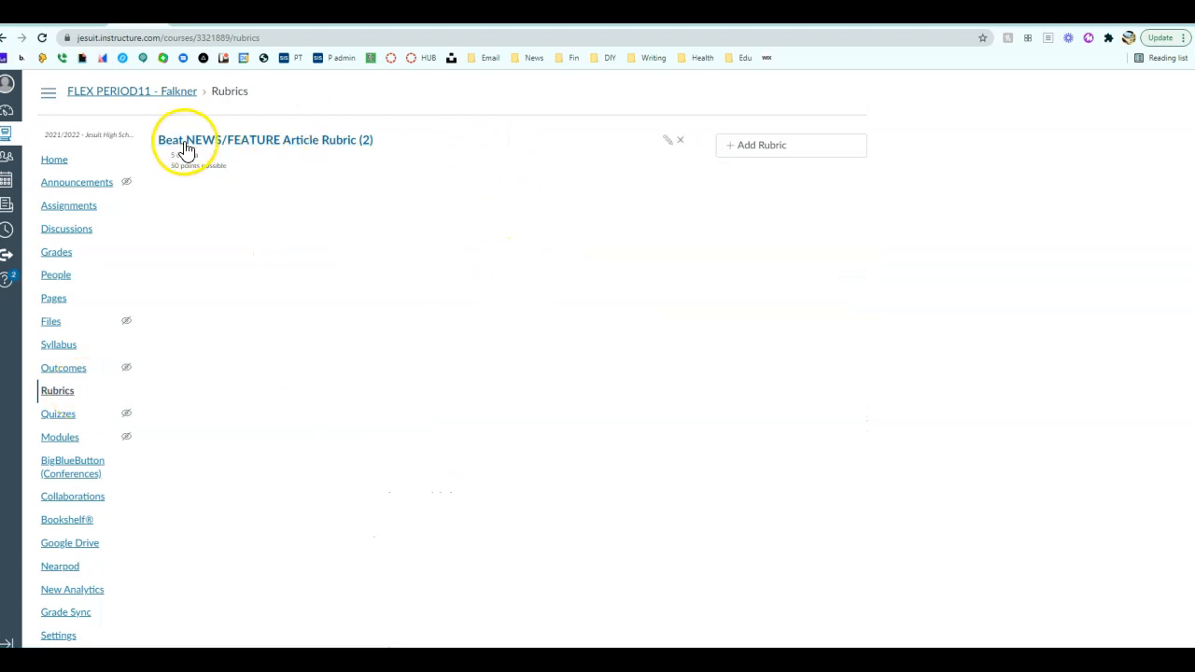
pyautogui.click(263, 148)
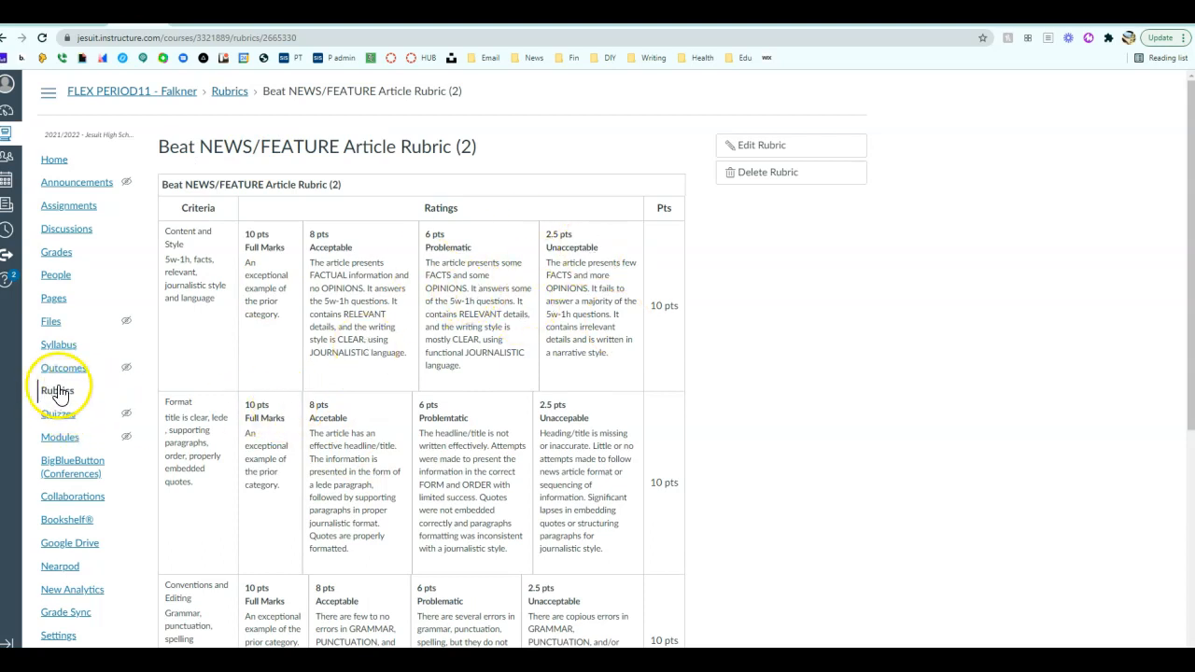
# Delete the imported Rubric for Journalism News Article assignment from the FLEX PERIOD11 course and return to the course's rubrics
pyautogui.click(74, 207)
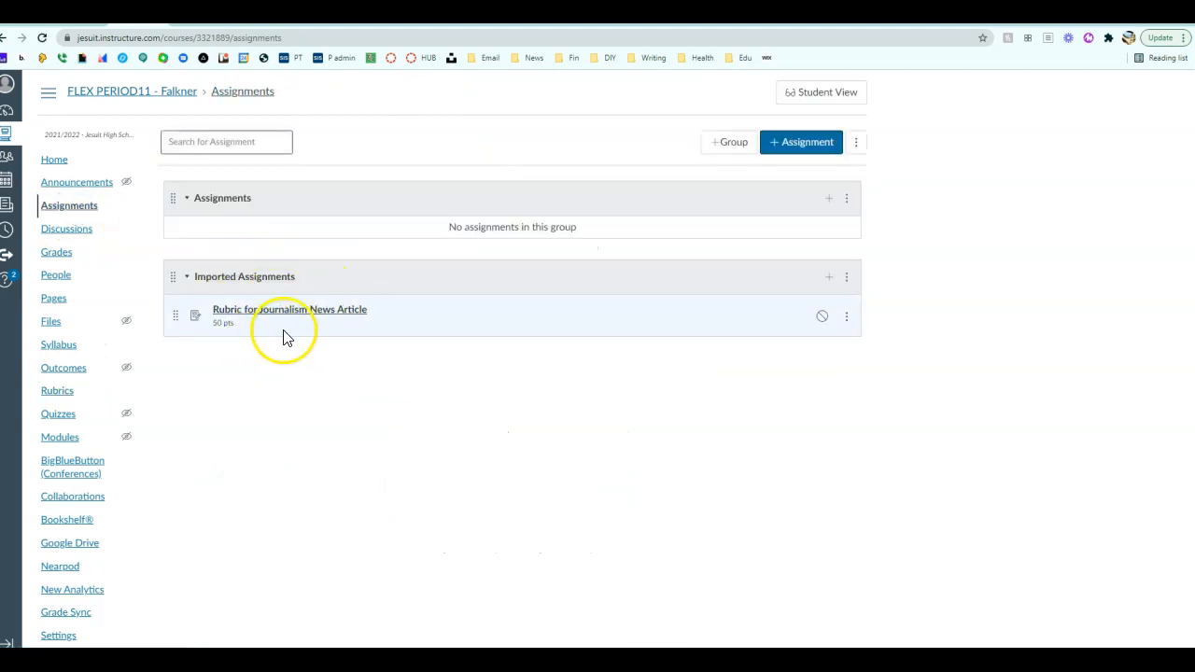
pyautogui.click(846, 316)
pyautogui.click(834, 425)
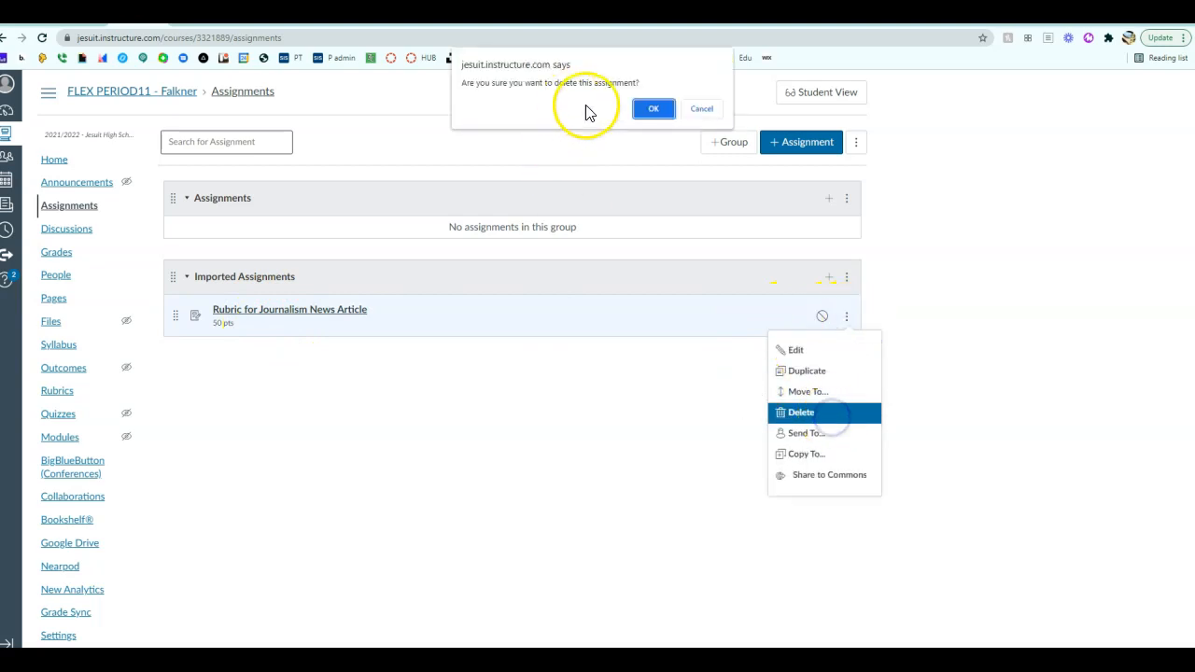
pyautogui.click(648, 110)
pyautogui.click(68, 393)
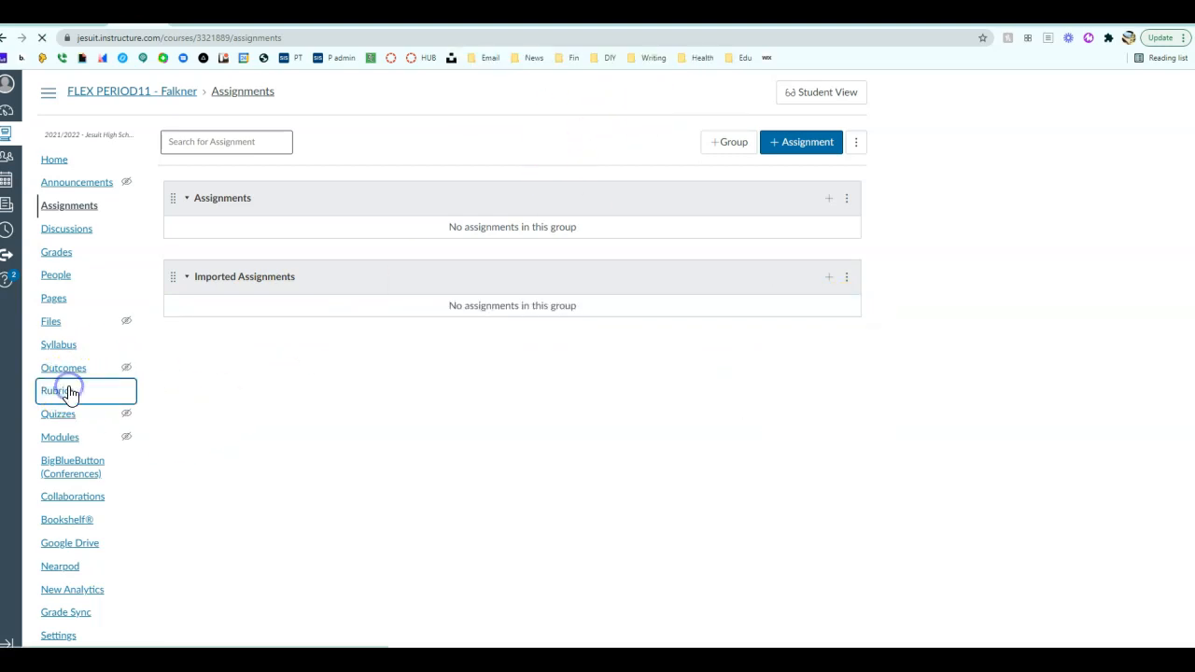